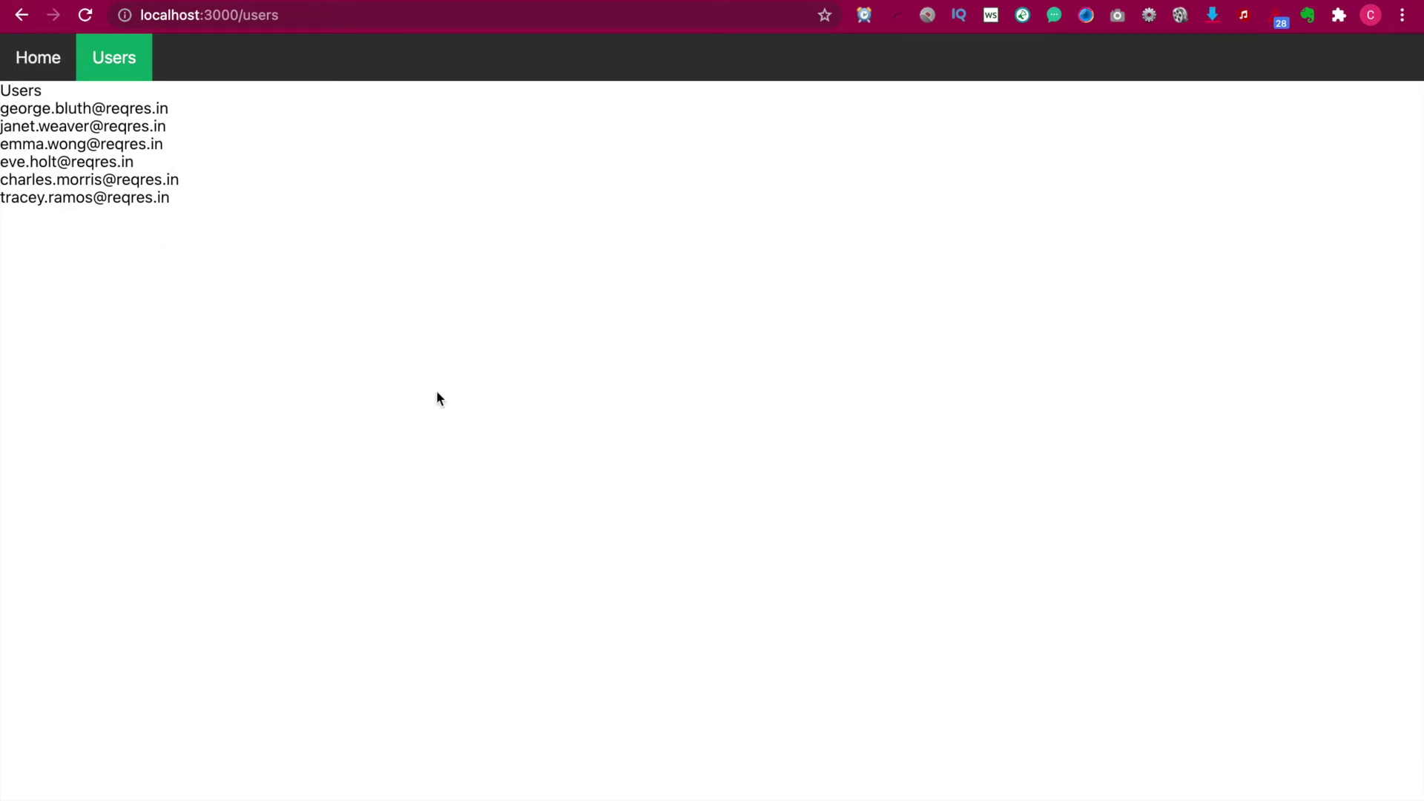
# - Leave the users page in Chrome and bring up Navbar.js in VS Code
pyautogui.hotkey('ctrl', 'Right')
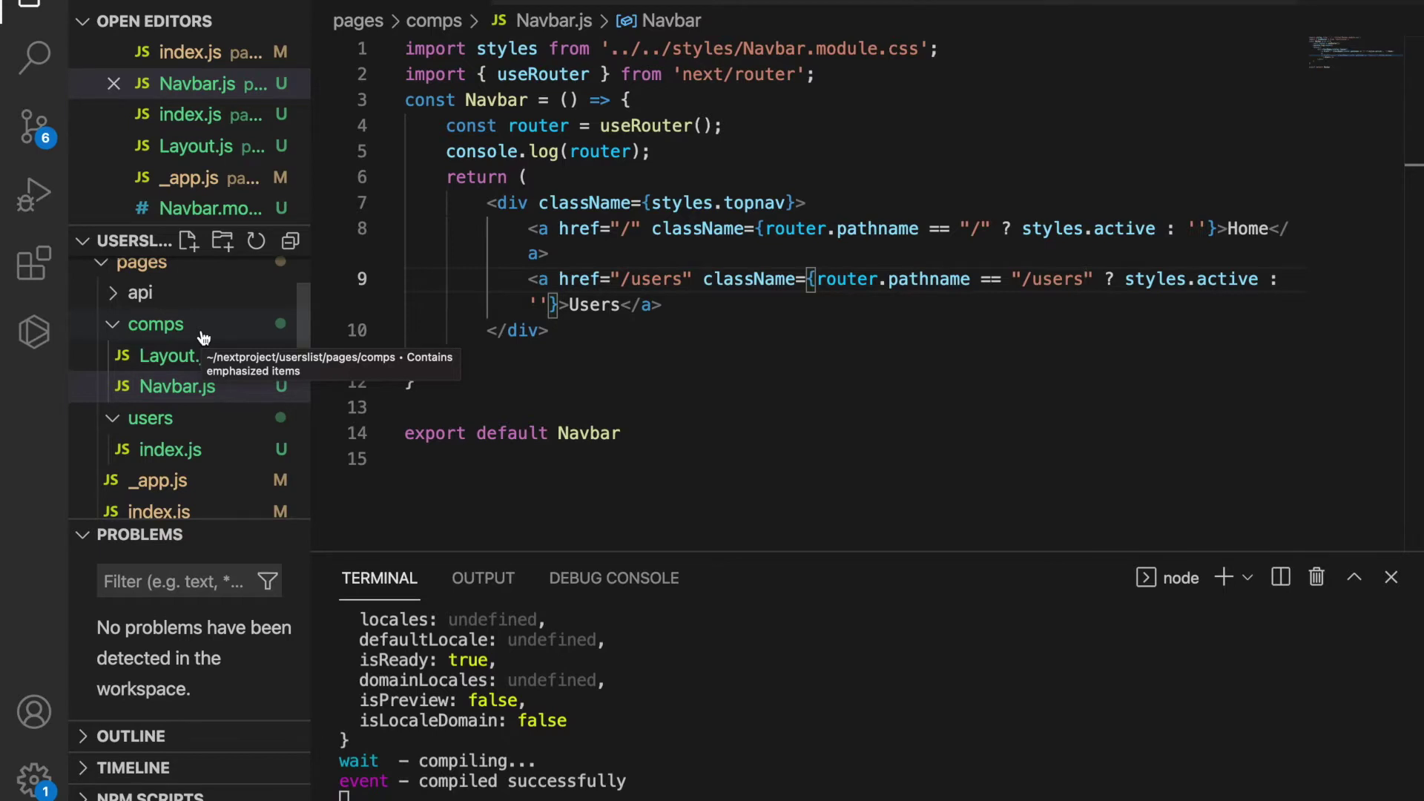
# - Create an empty UserCard.js file in the comps folder, then go back to the W3Schools card example
pyautogui.rightClick(202, 331)
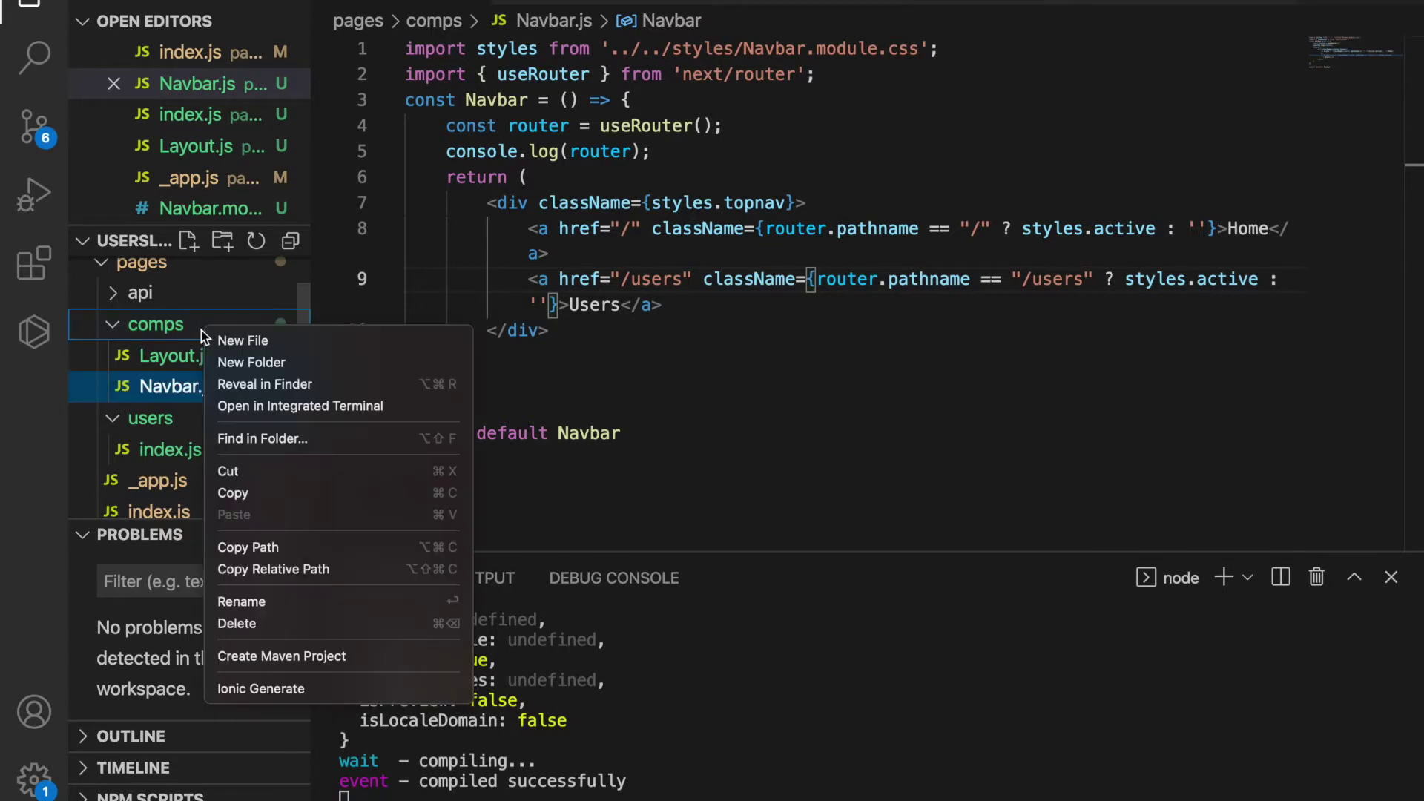
pyautogui.click(237, 344)
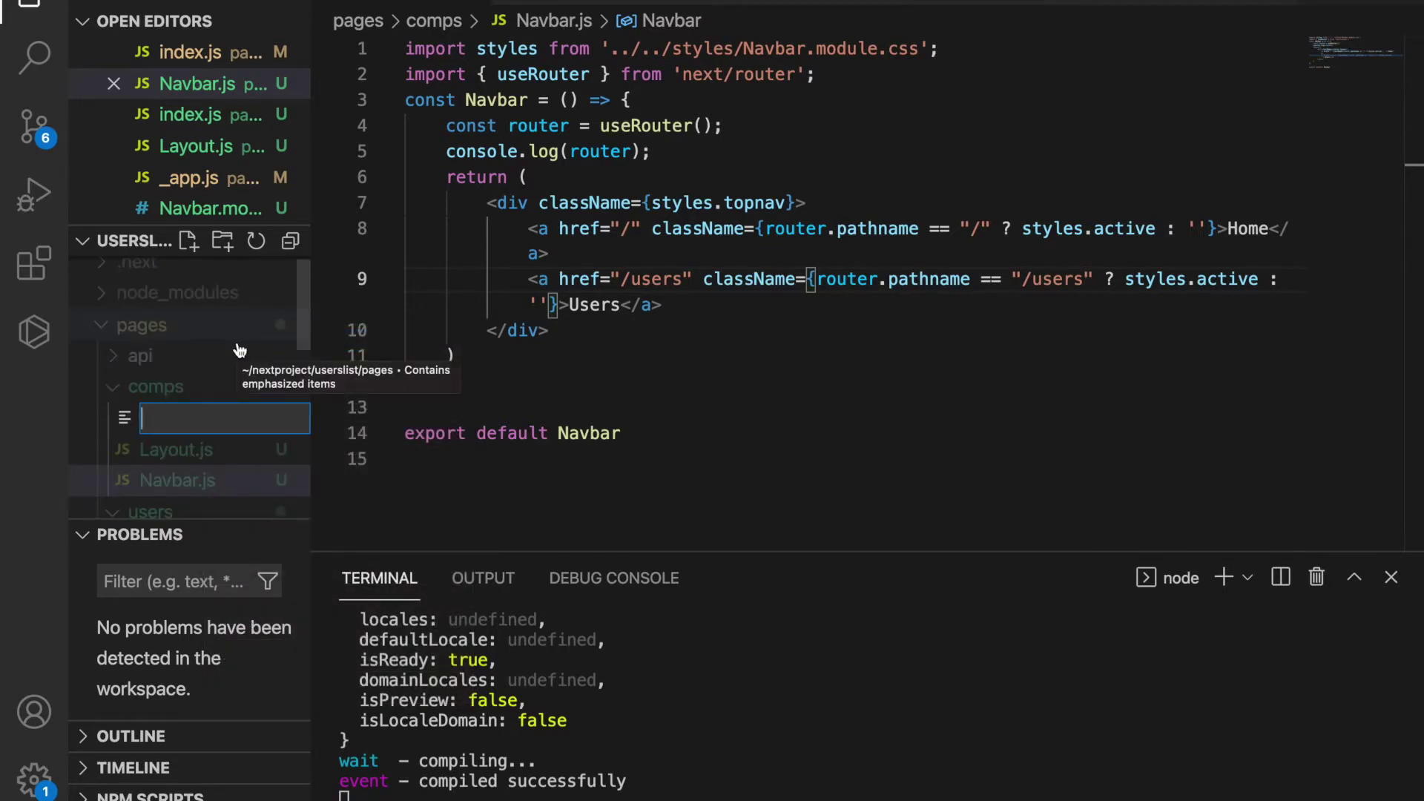
pyautogui.write('User')
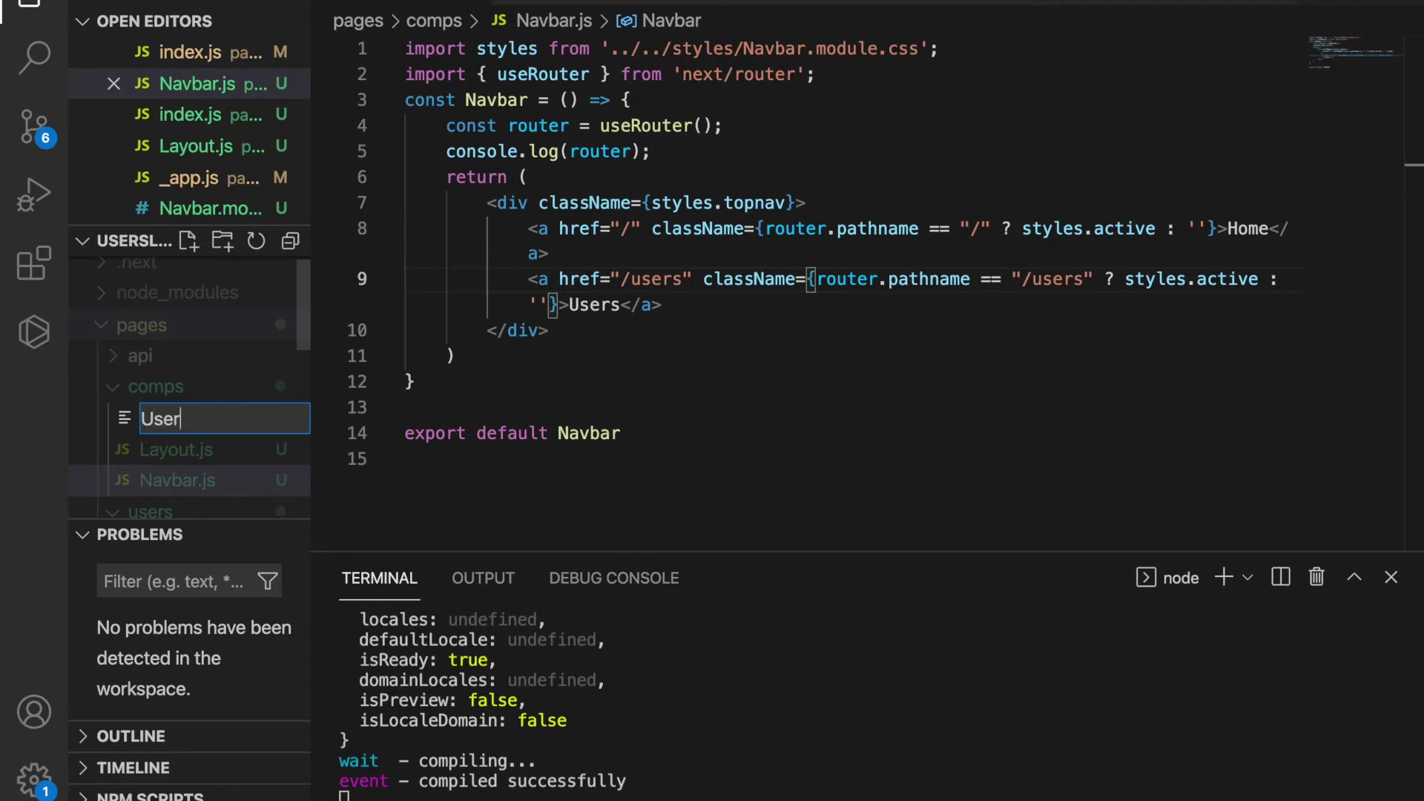
pyautogui.write('Card.js')
pyautogui.press('Return')
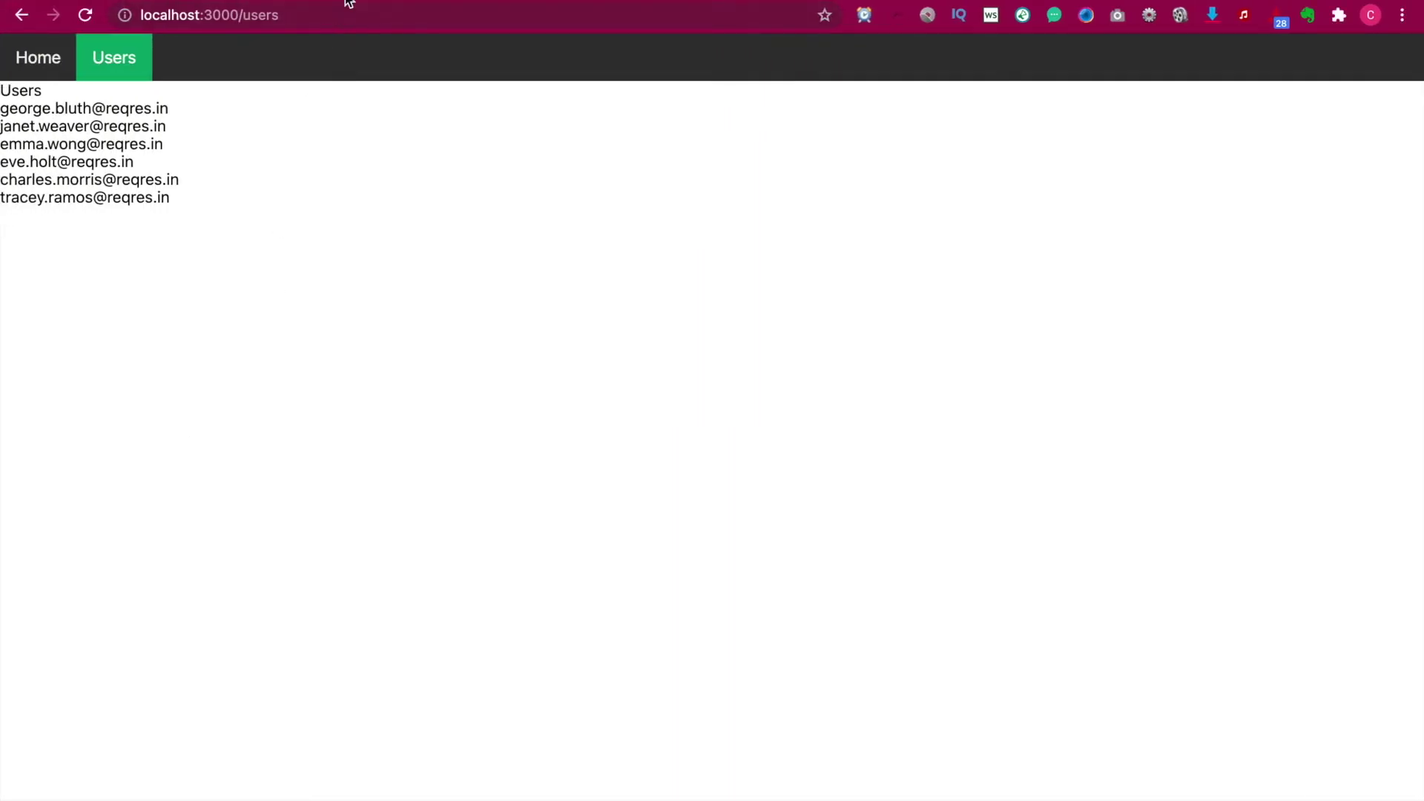
pyautogui.click(245, 3)
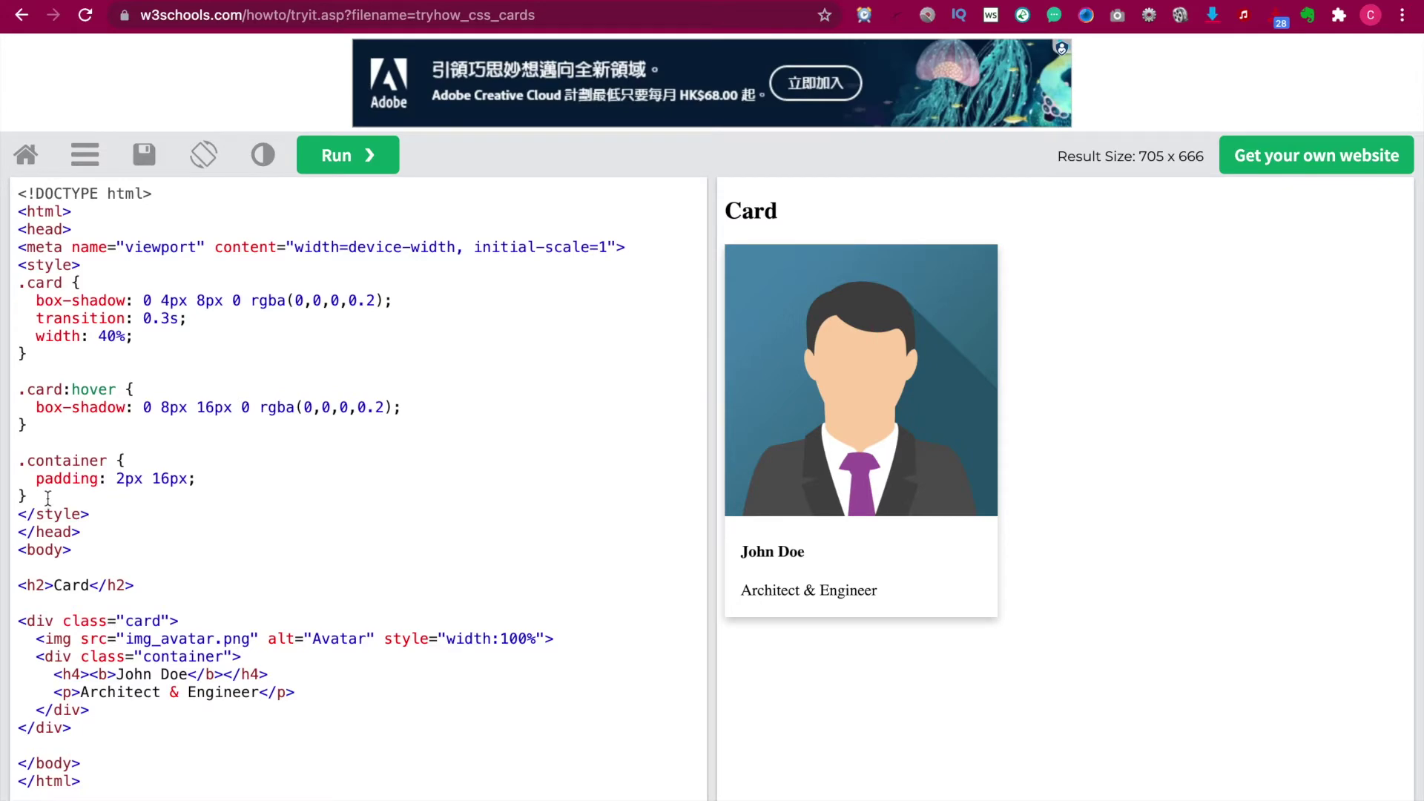
# - Copy the W3Schools .card, .card:hover and .container CSS rules
pyautogui.moveTo(49, 497); pyautogui.dragTo(7, 290)
pyautogui.hotkey('ctrl', 'c')
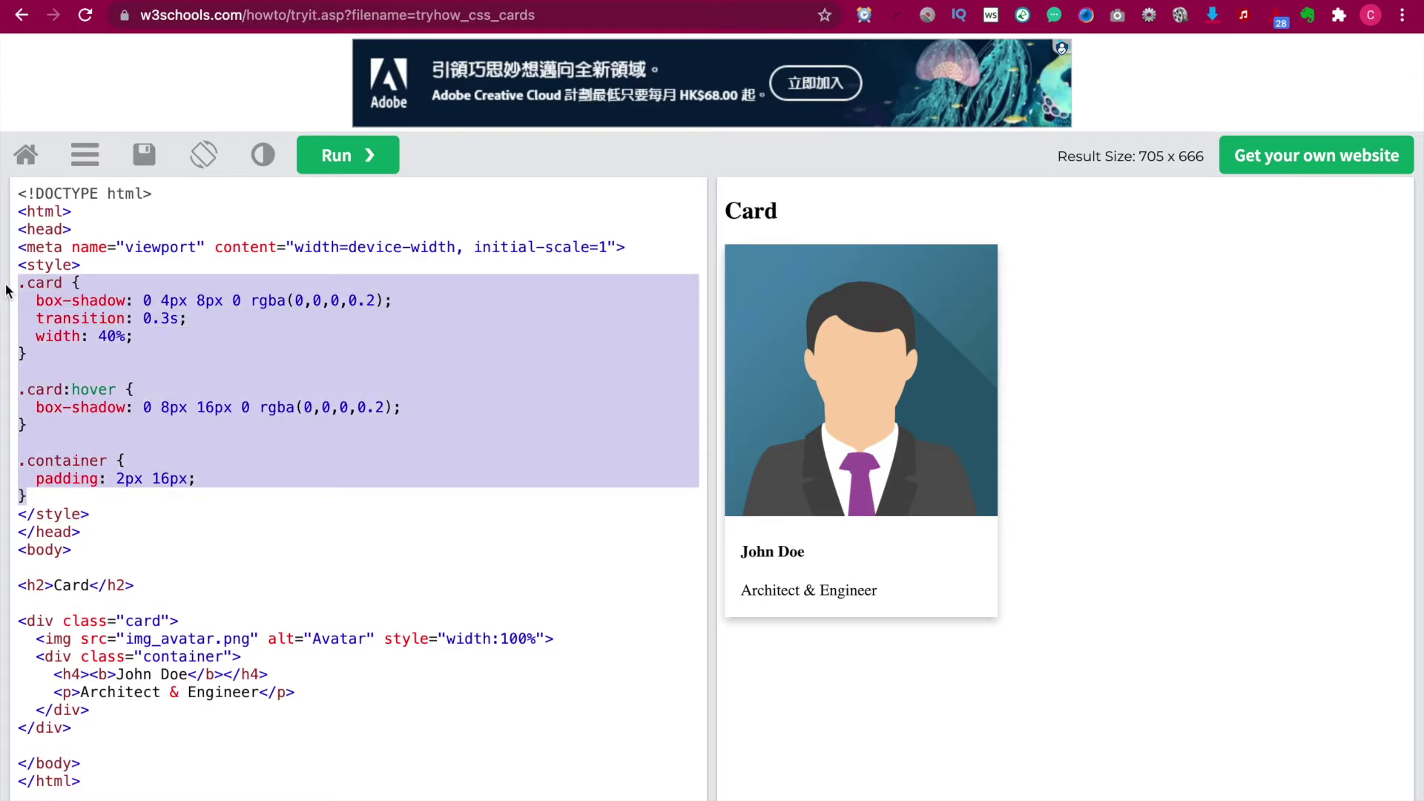
pyautogui.hotkey('ctrl', 'Right')
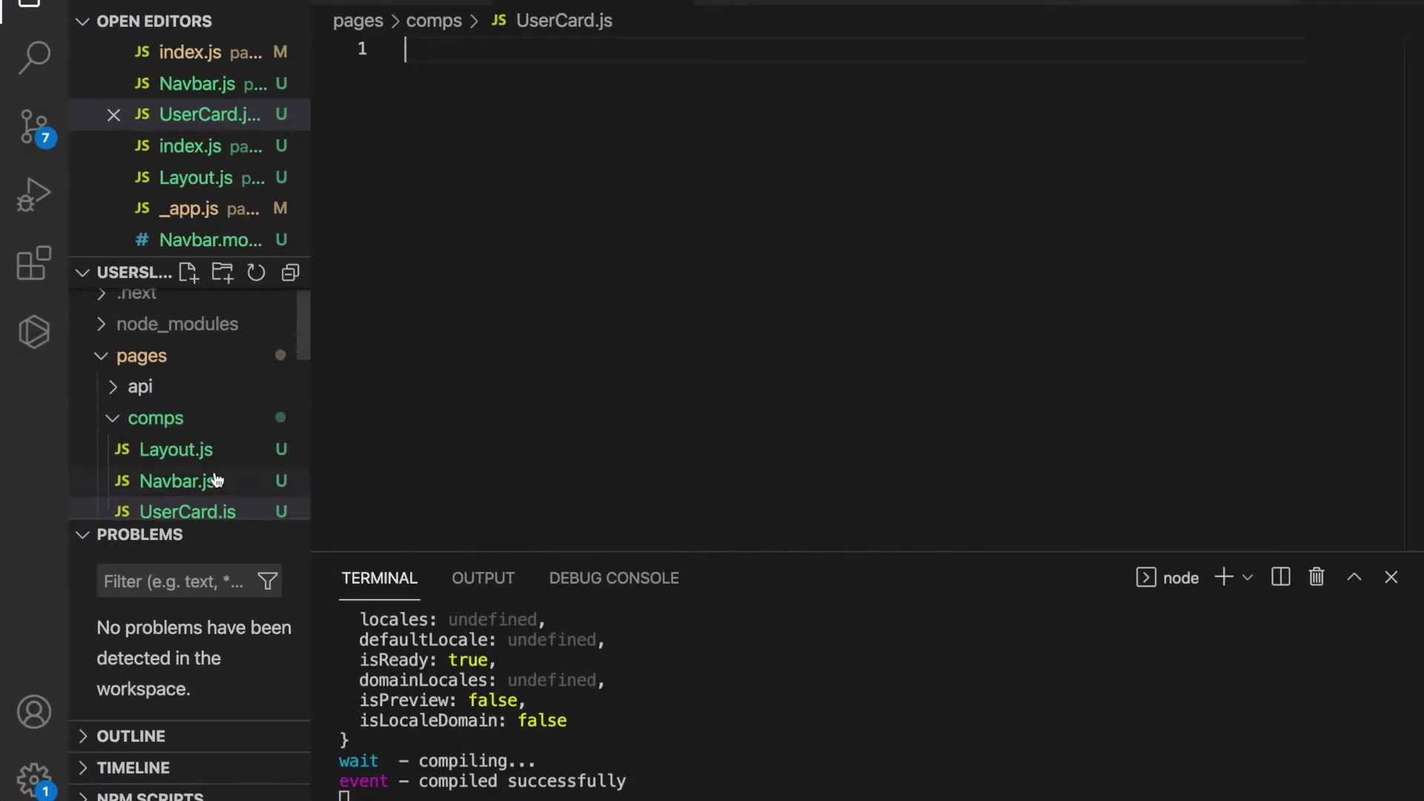
pyautogui.scroll(-2, 217, 479)
pyautogui.scroll(-1, 217, 478)
pyautogui.scroll(-1, 217, 479)
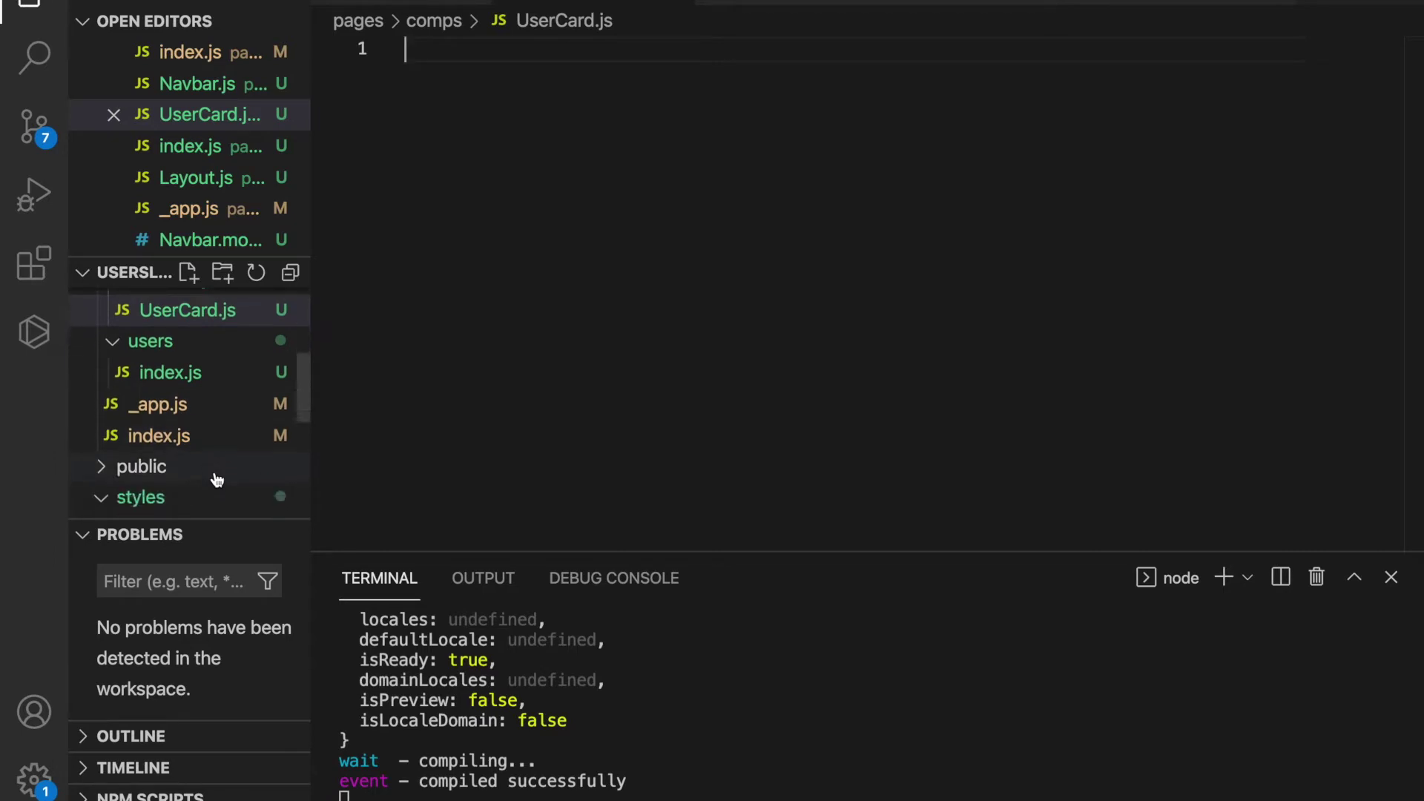
pyautogui.scroll(-1, 217, 480)
# - Create Card.module.css in the styles folder with the pasted card CSS
pyautogui.click(208, 462)
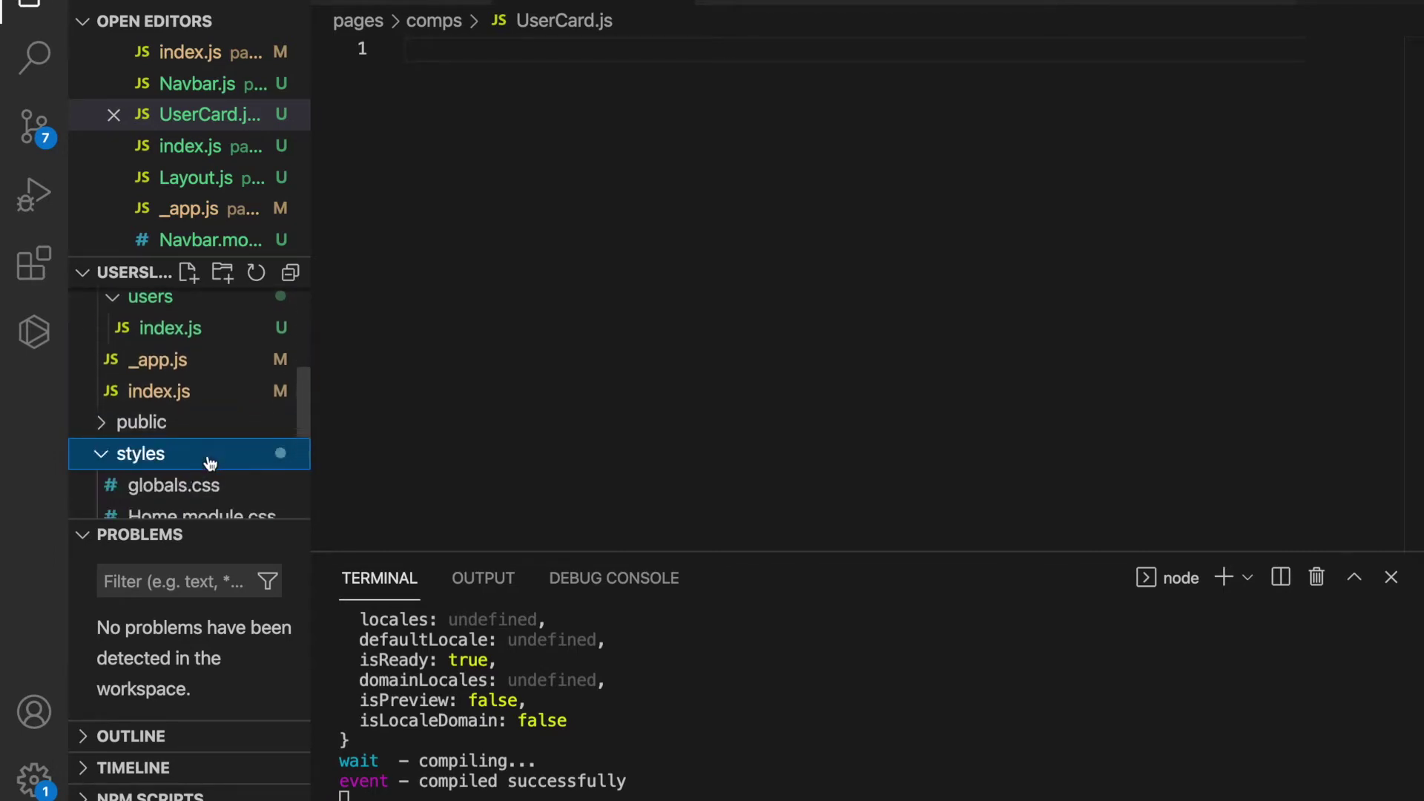
pyautogui.scroll(-3, 208, 461)
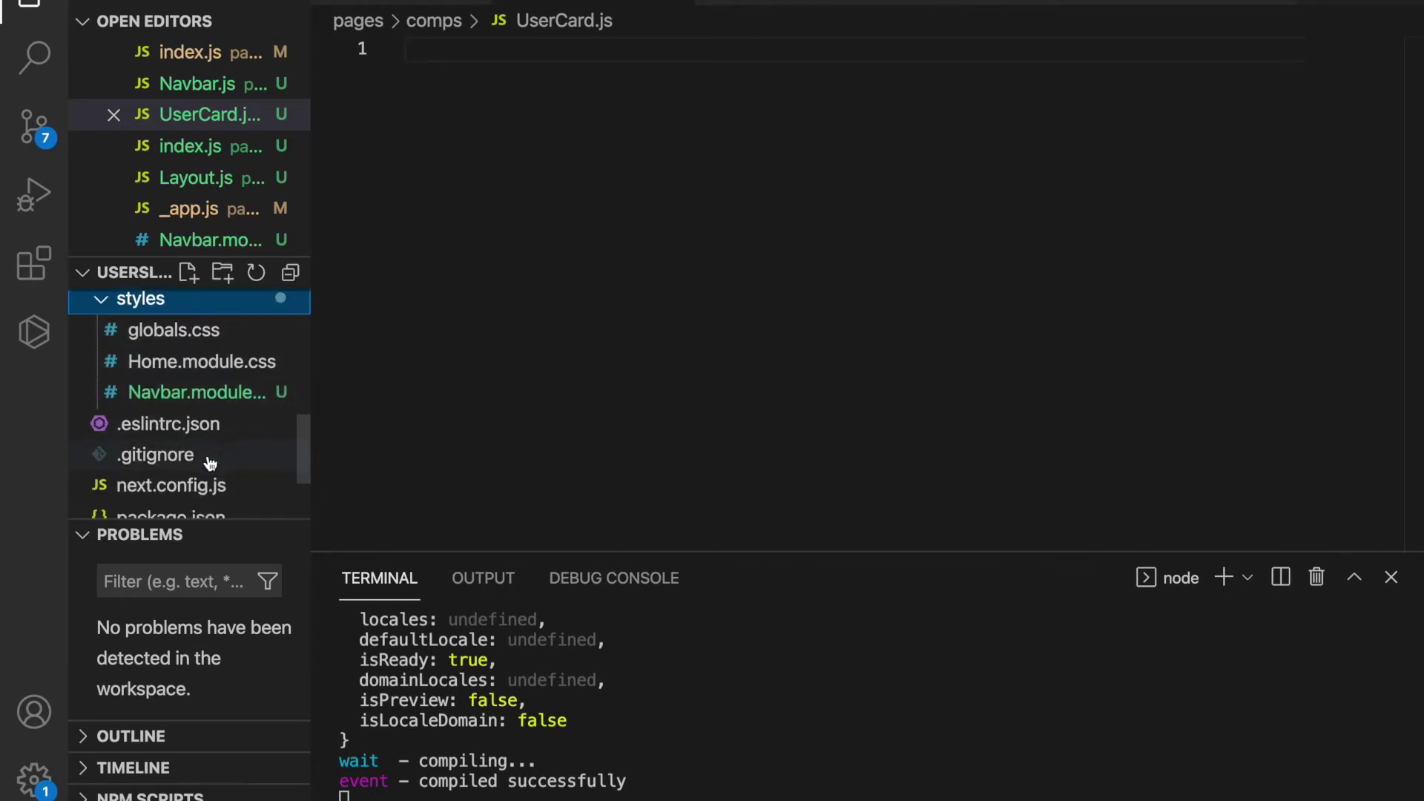
pyautogui.click(187, 275)
pyautogui.write('Card.modu')
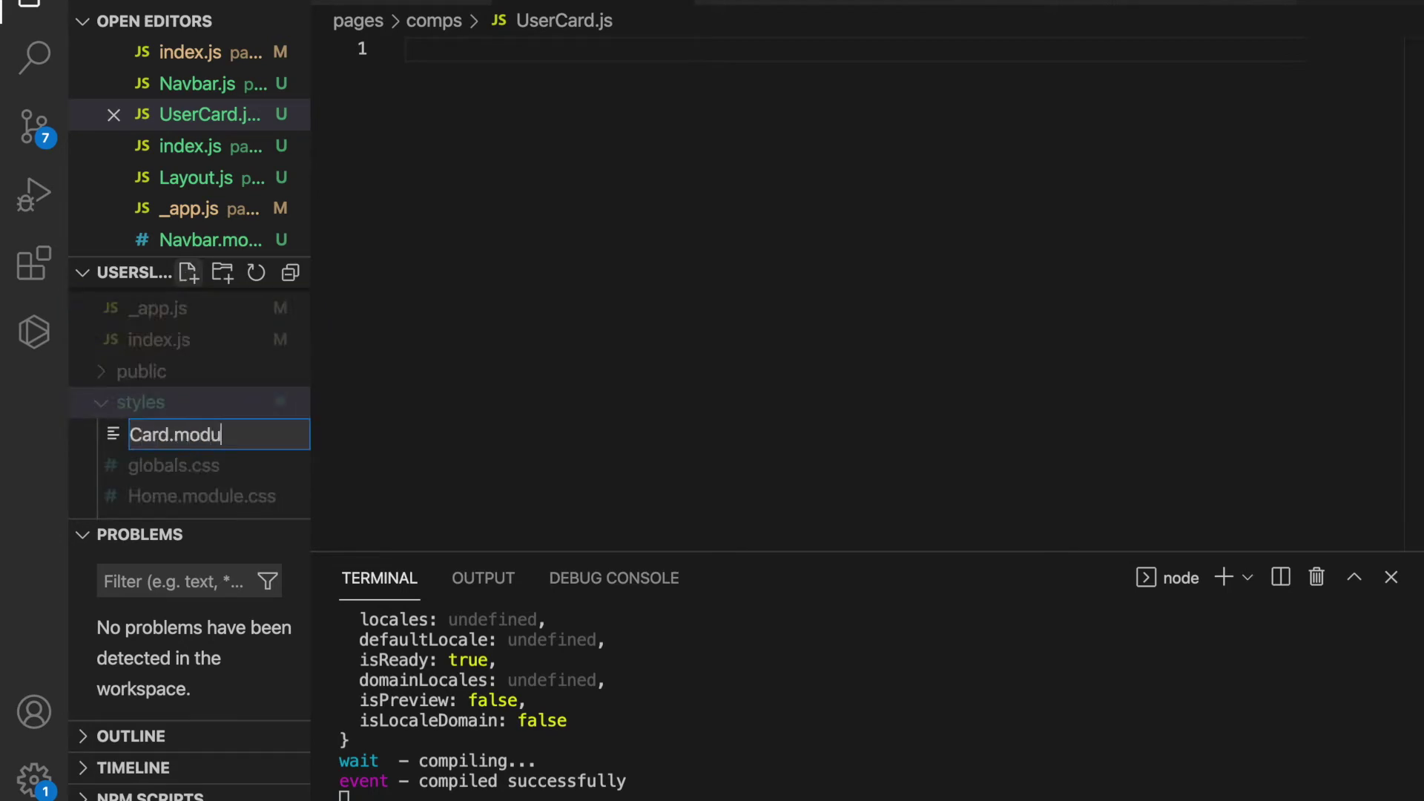
pyautogui.write('le.css')
pyautogui.press('Return')
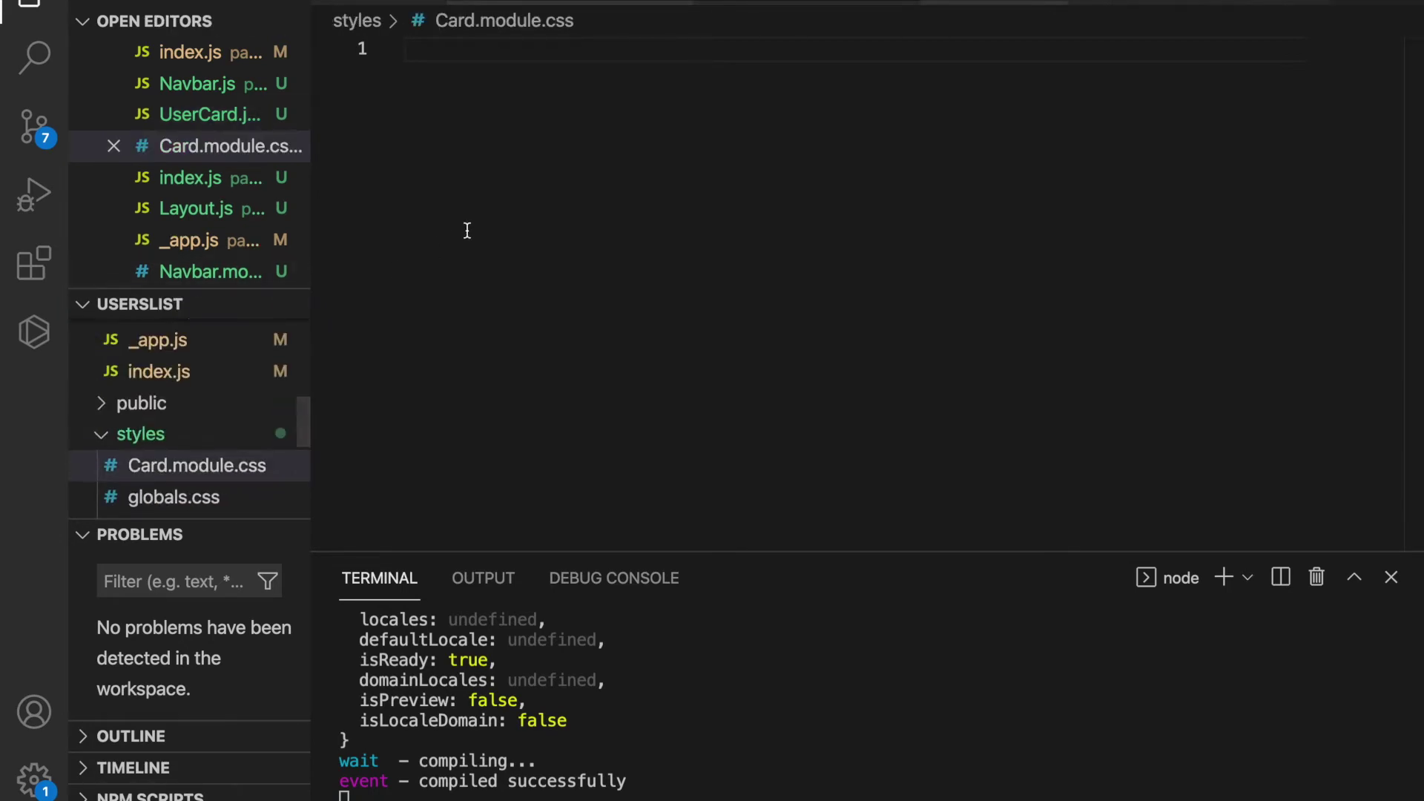
pyautogui.hotkey('ctrl', 'v')
pyautogui.hotkey('ctrl', 's')
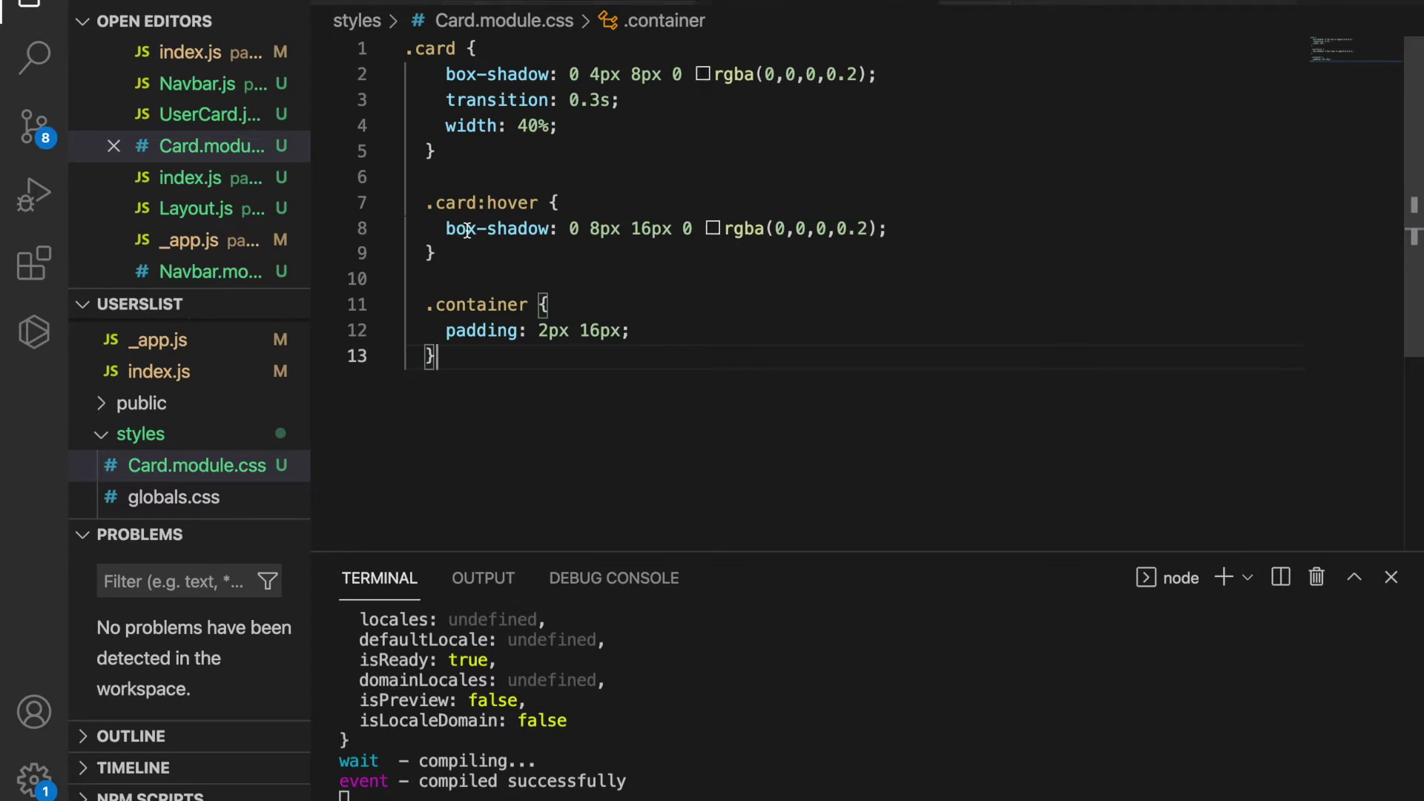
# - Change the .card width to 200px and add background: whitesmoke, then save
pyautogui.doubleClick(531, 125)
pyautogui.write('200px')
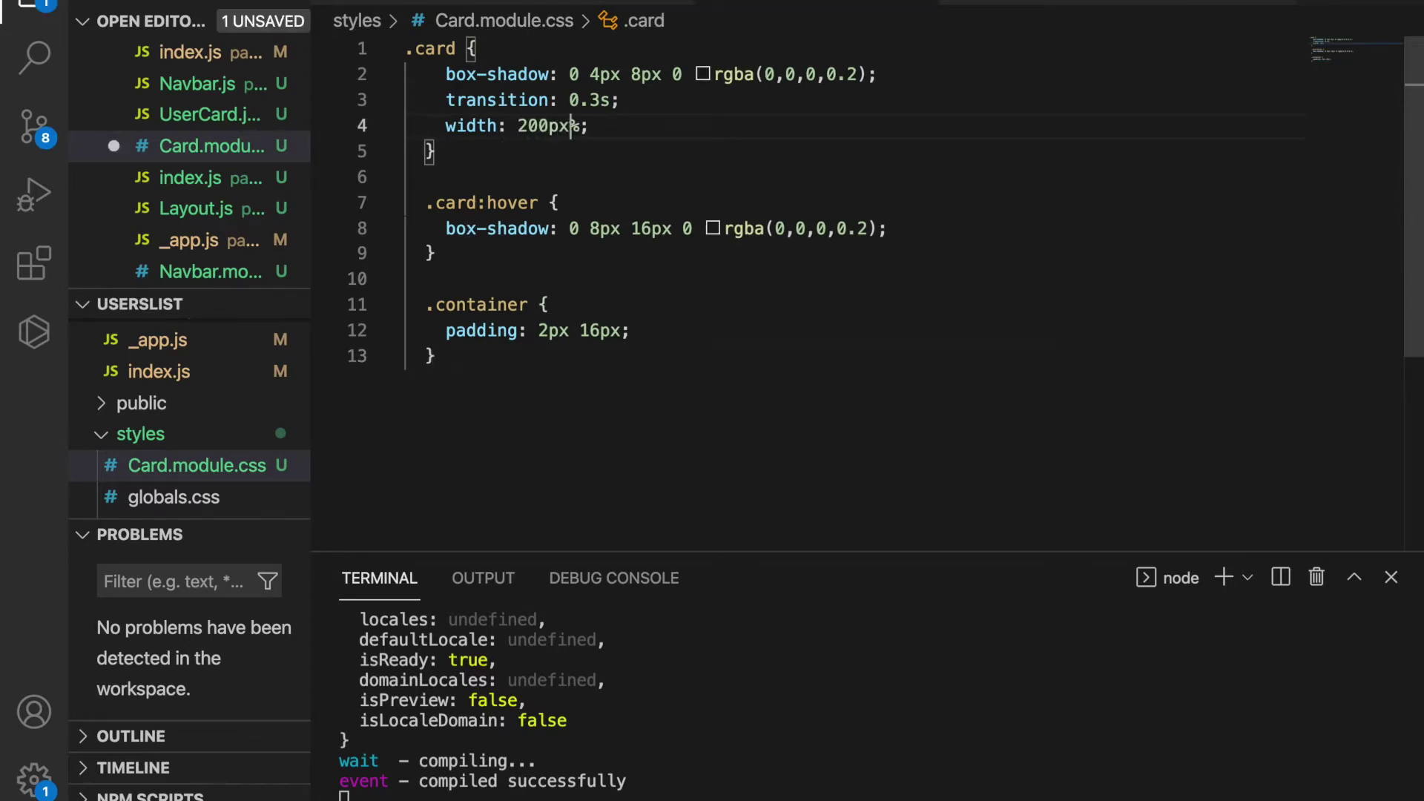
pyautogui.press('Delete')
pyautogui.press('End')
pyautogui.press('Return')
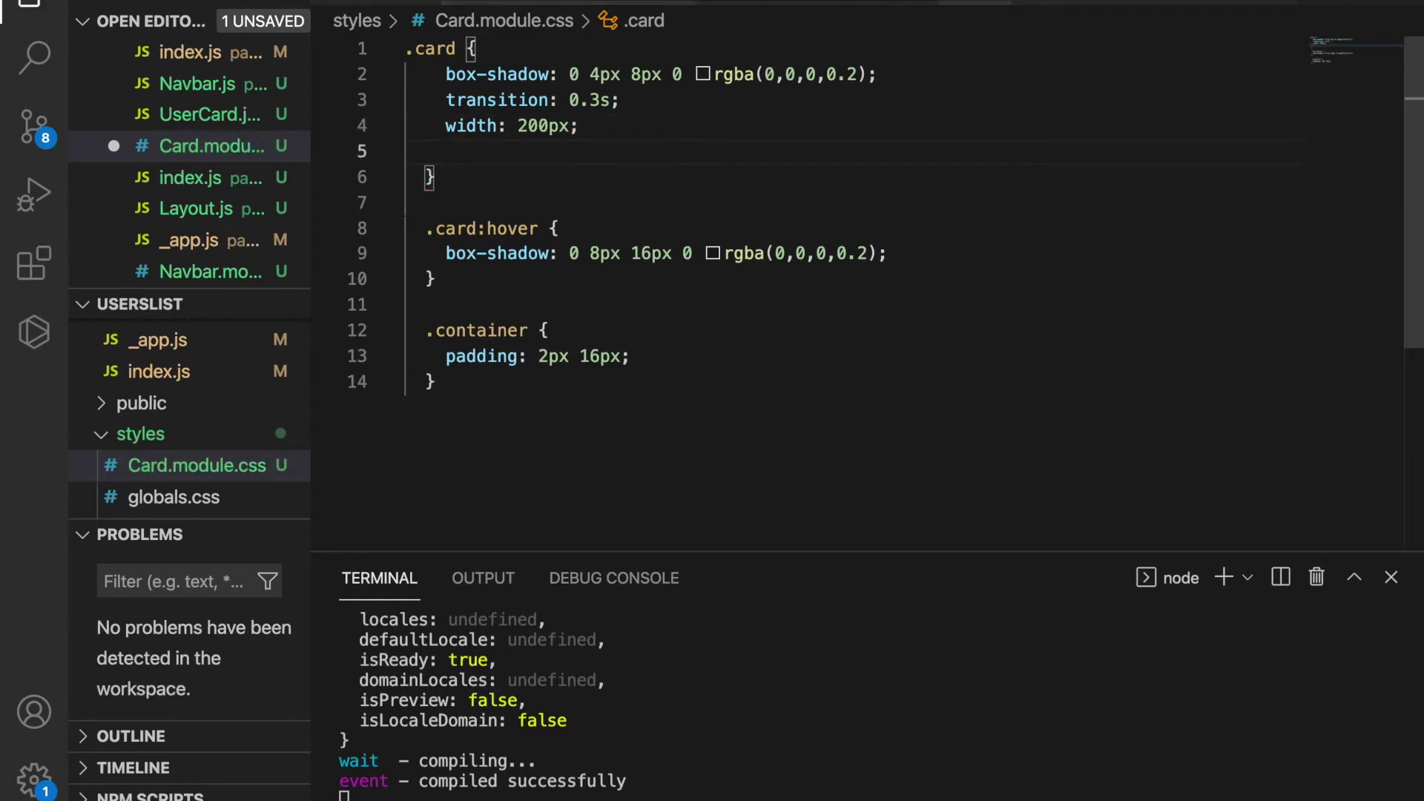
pyautogui.write('back')
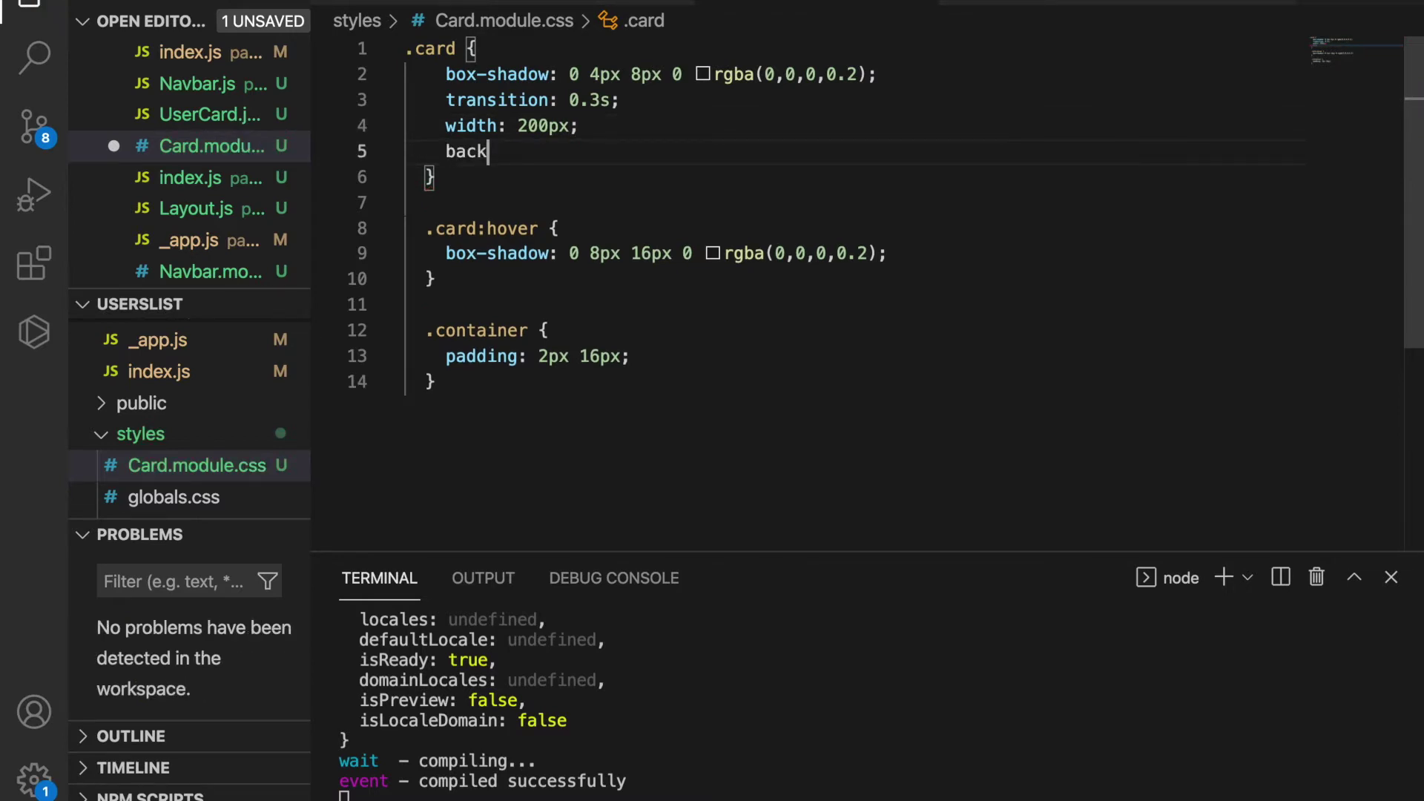
pyautogui.press('Return')
pyautogui.write(':whites')
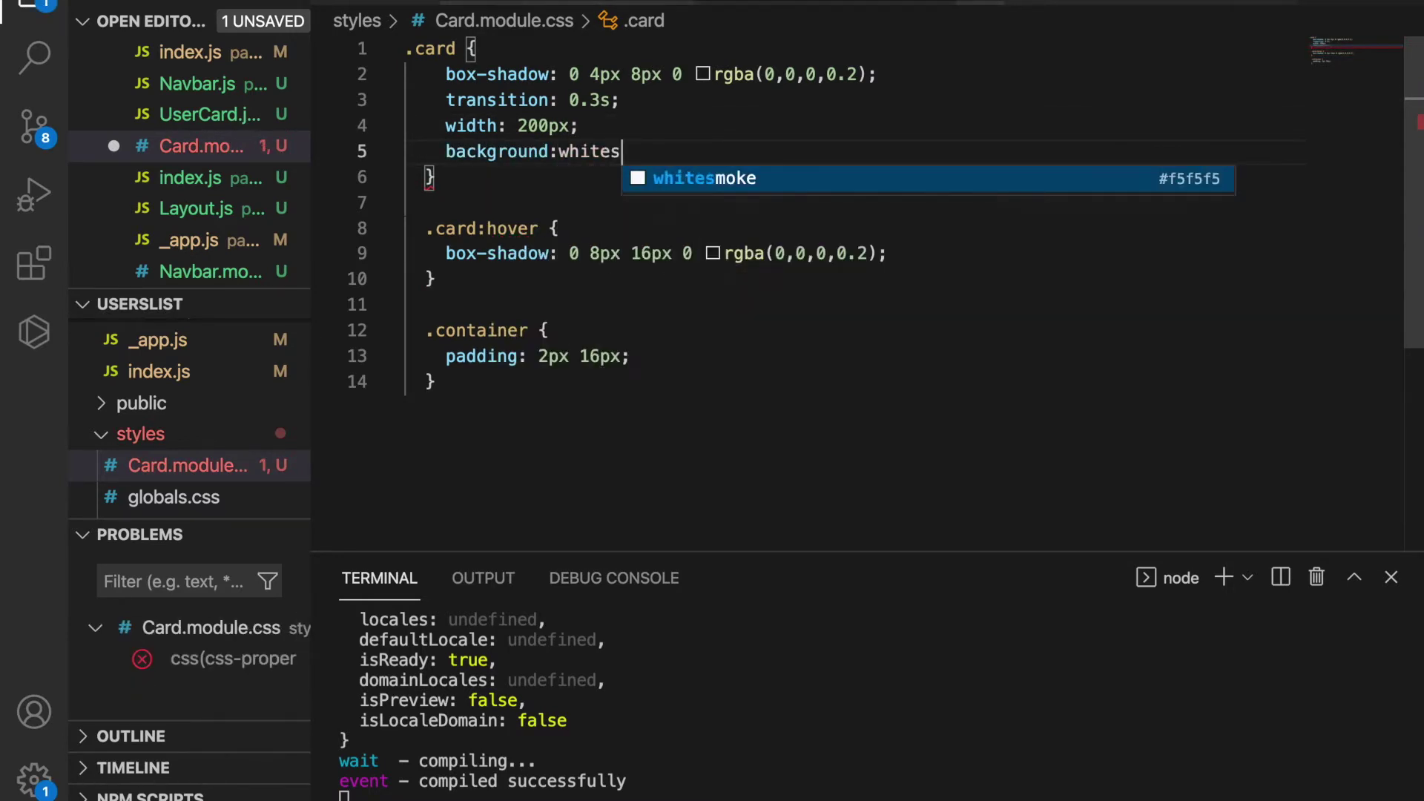
pyautogui.press('Return')
pyautogui.write(';')
pyautogui.hotkey('ctrl', 's')
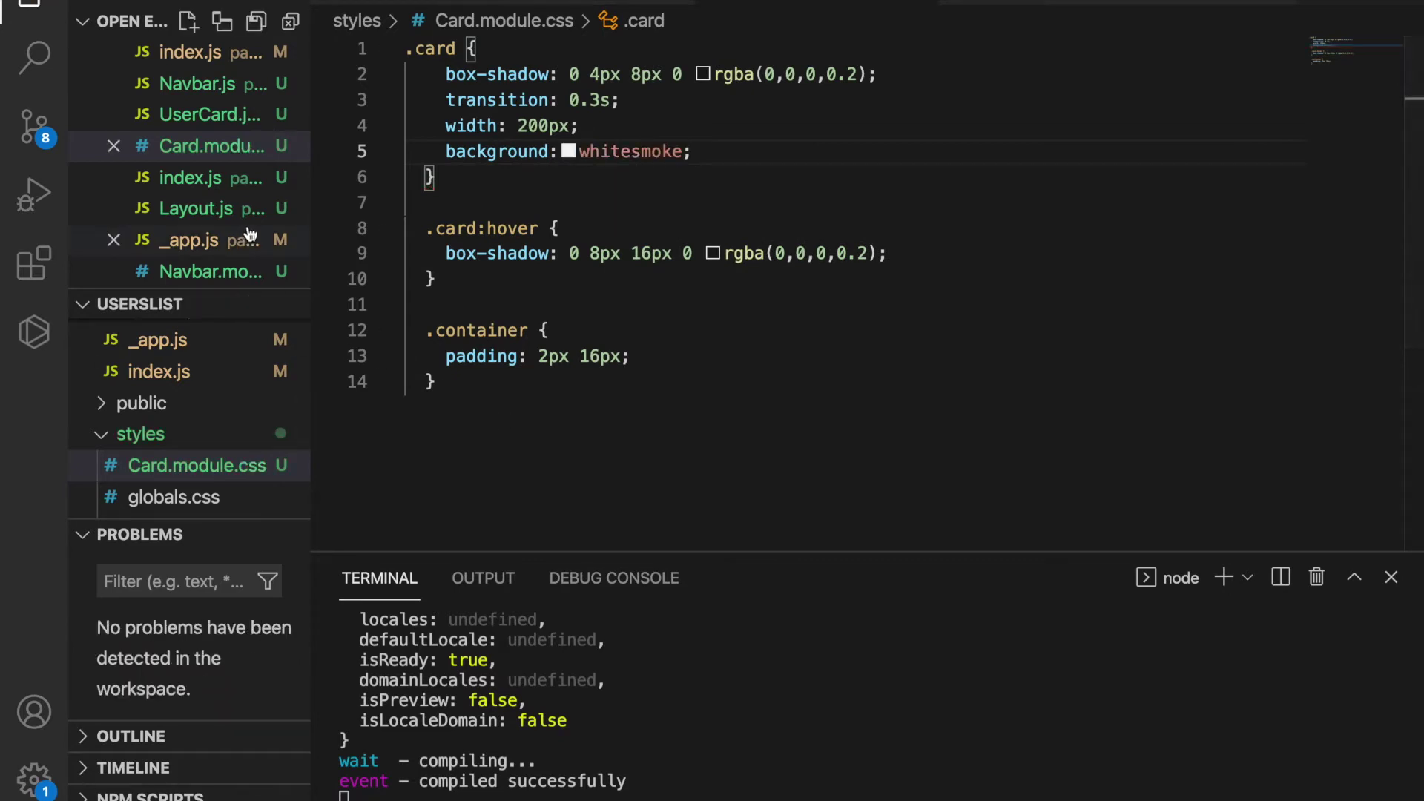
pyautogui.moveTo(200, 20)
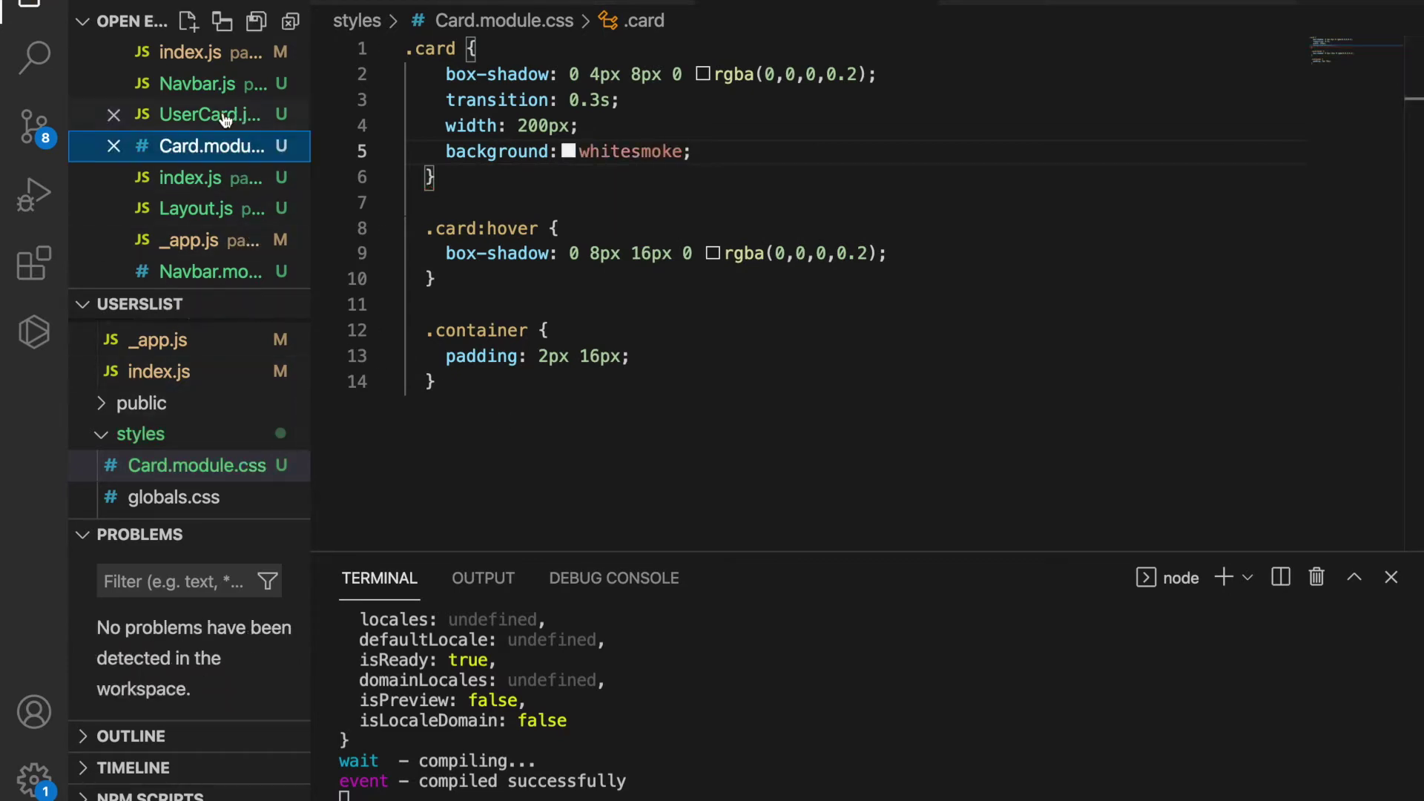
pyautogui.click(224, 115)
pyautogui.write('_rafce')
# - Scaffold the UserCard component and import styles from Card.module.css
pyautogui.press('Return')
pyautogui.press('Tab')
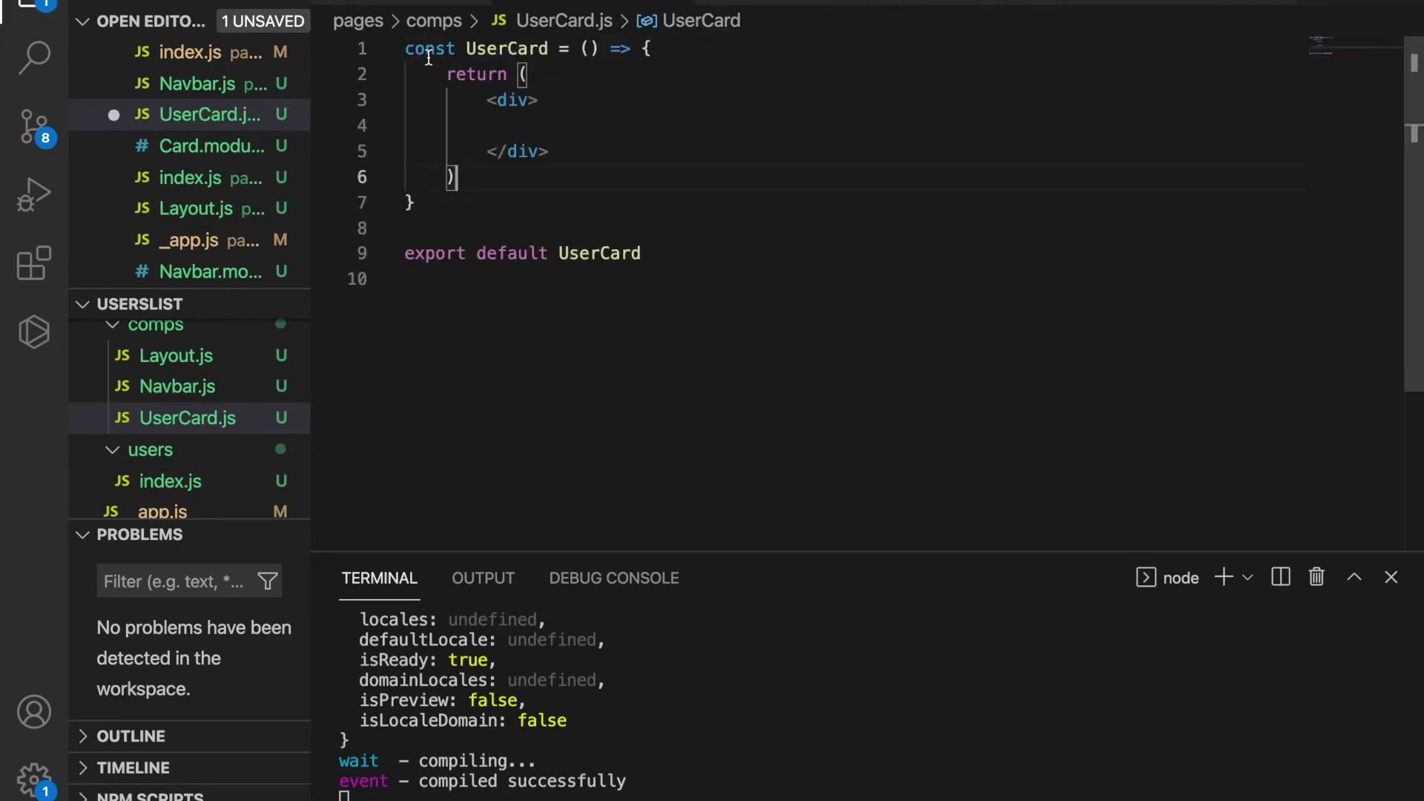
pyautogui.click(407, 48)
pyautogui.press('Return')
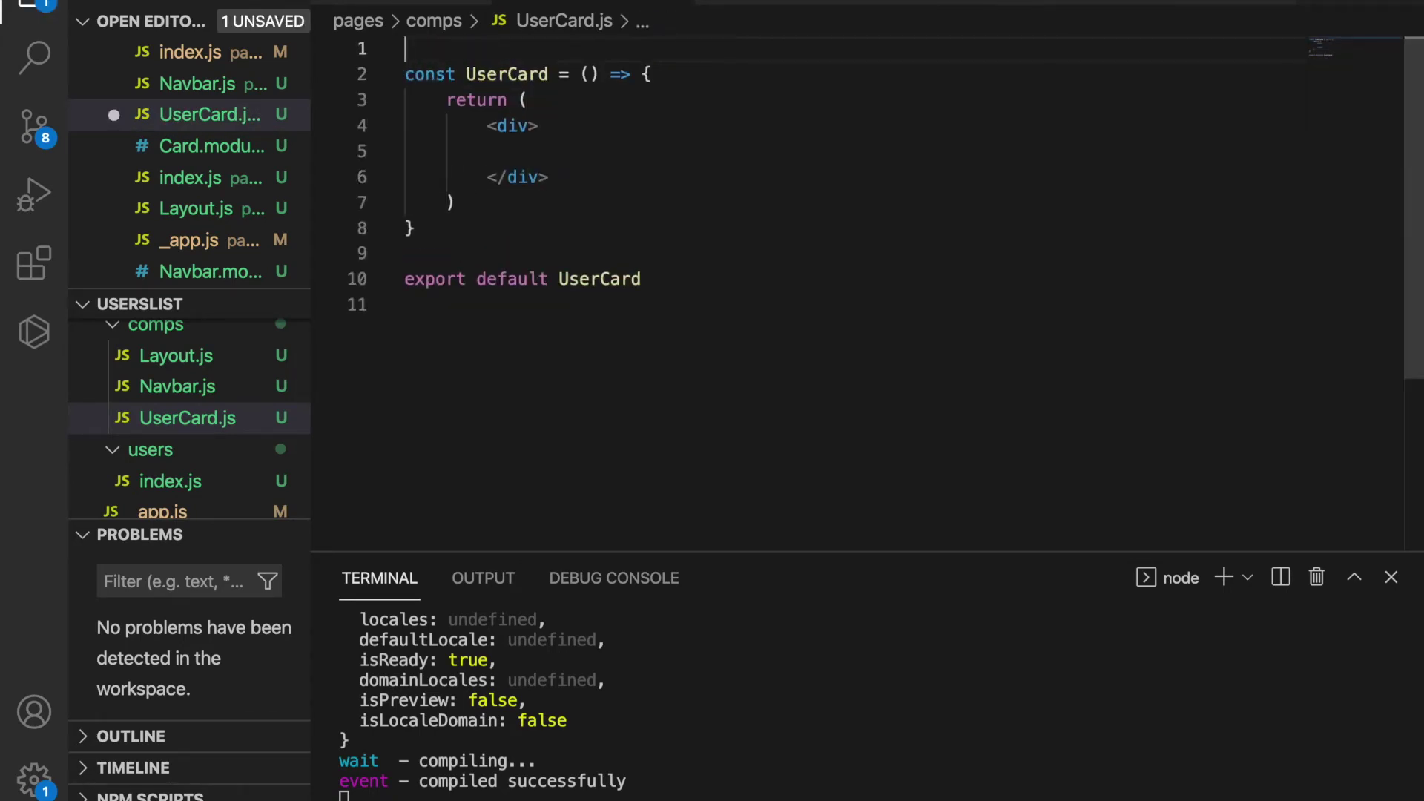
pyautogui.press('Up')
pyautogui.write('import ')
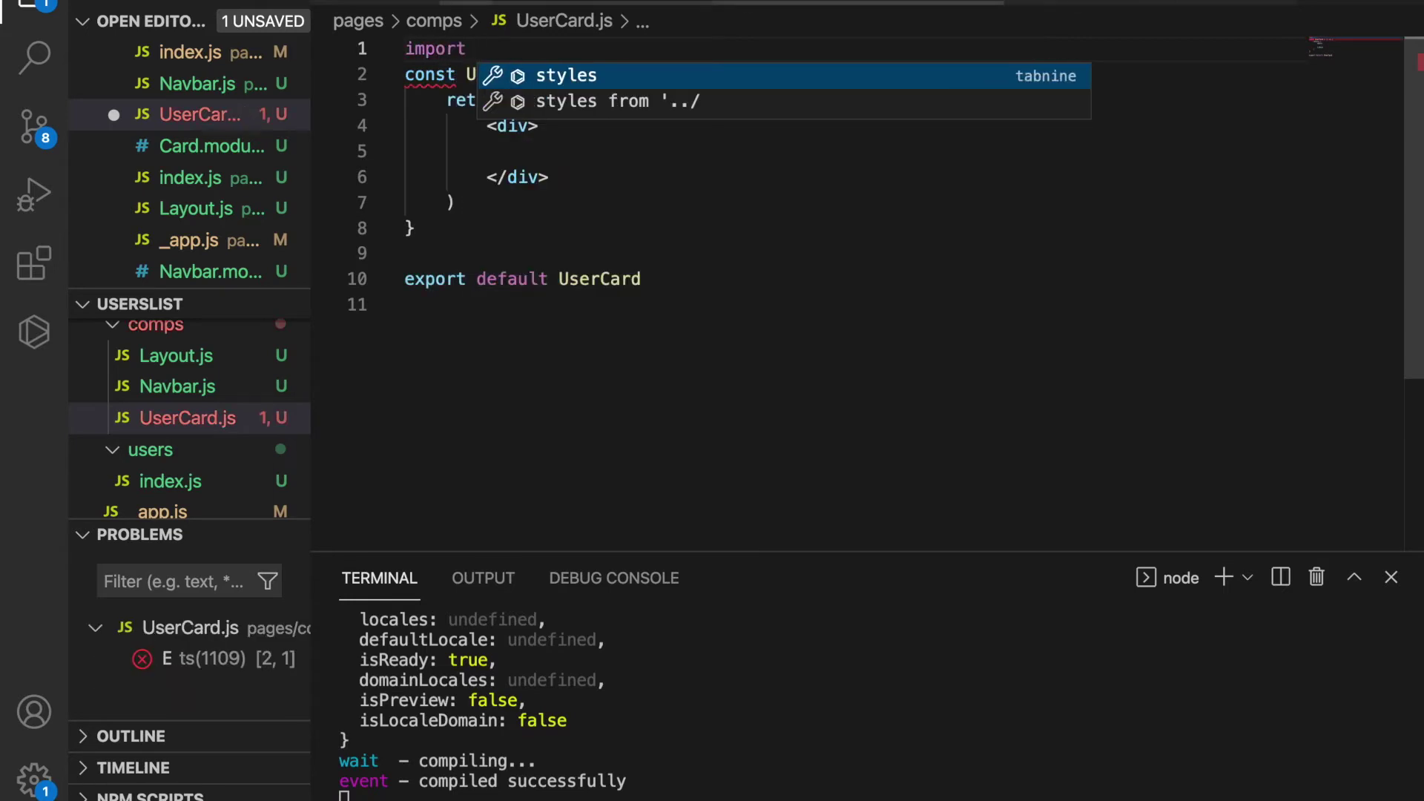
pyautogui.write('styles from ')
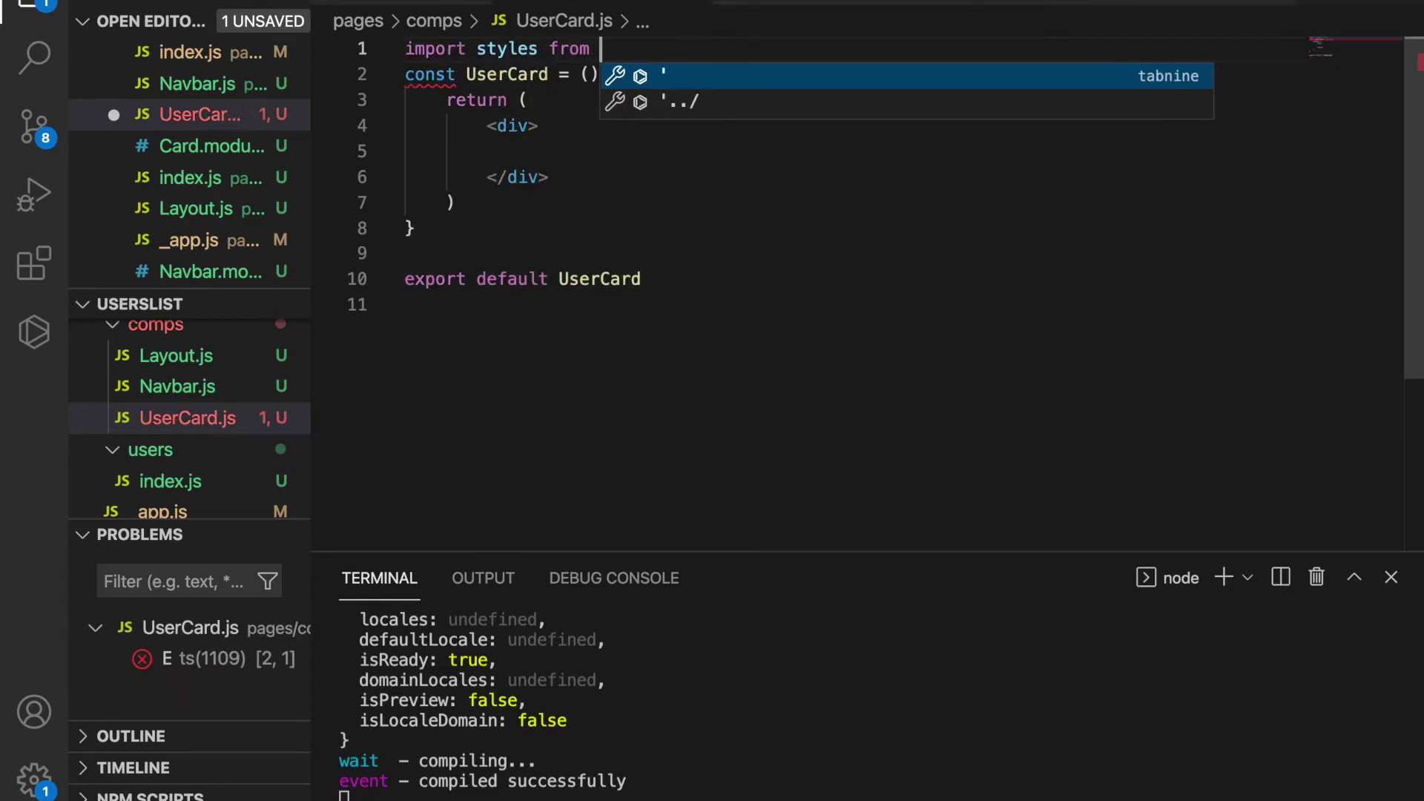
pyautogui.write("'../../styles")
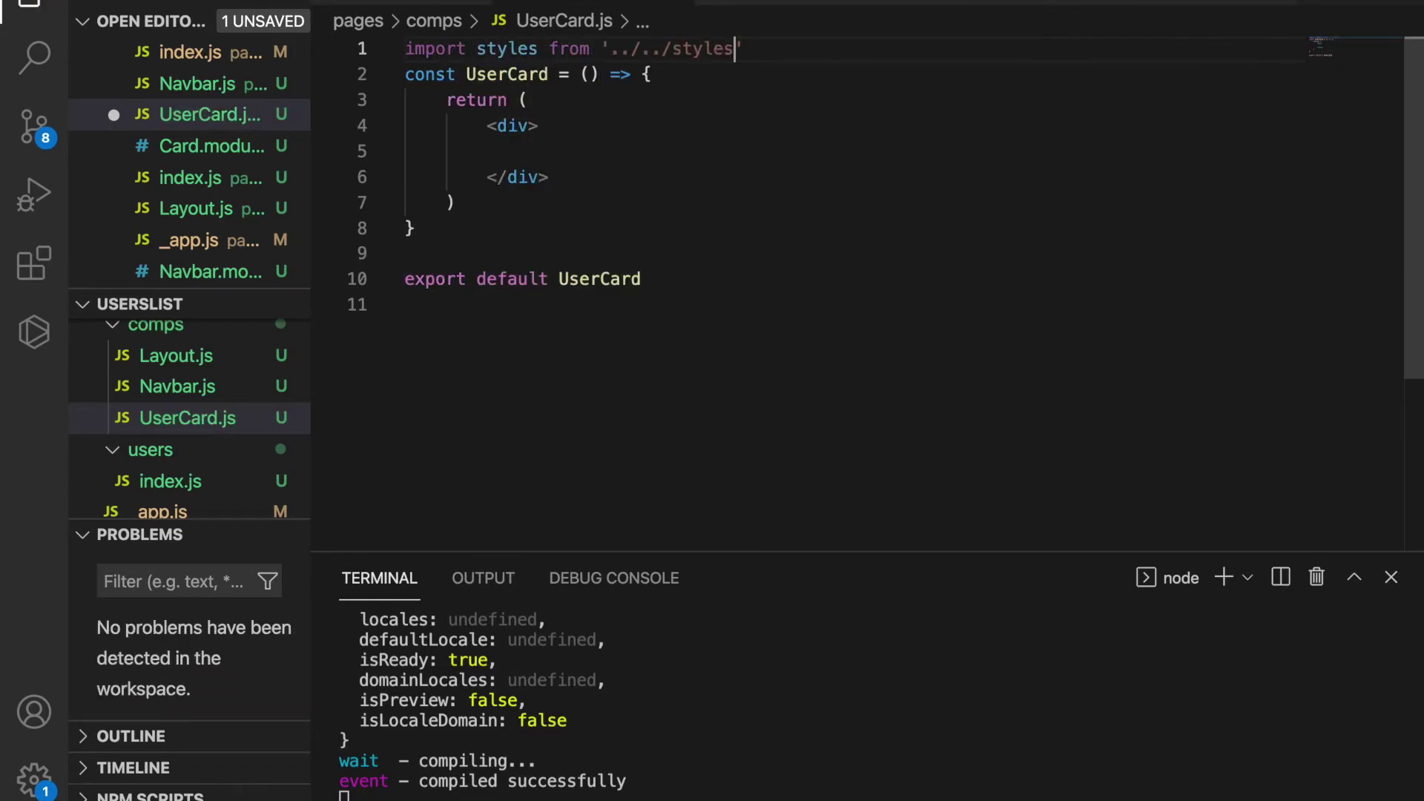
pyautogui.write('/')
pyautogui.press('BackSpace')
pyautogui.write('C')
pyautogui.write('ard.mod')
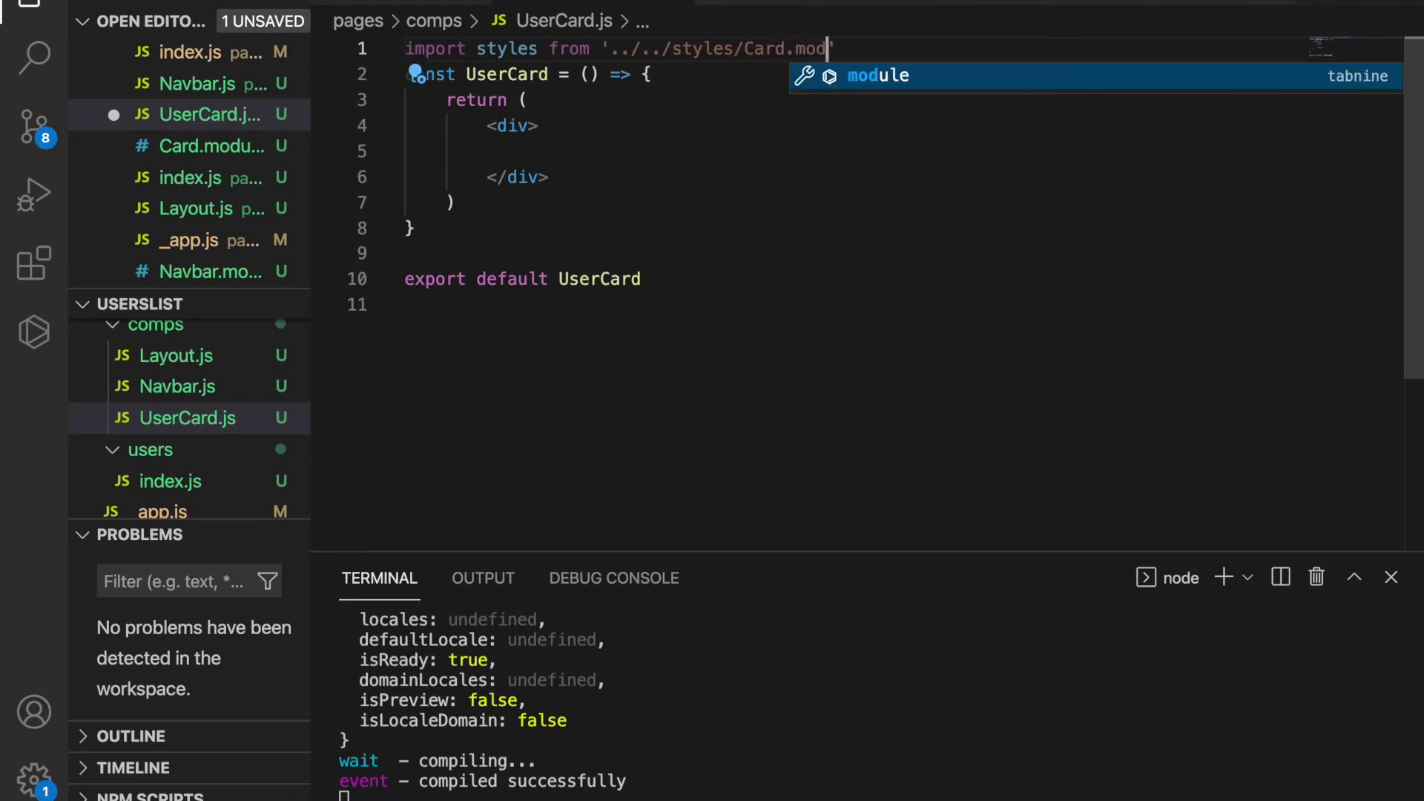
pyautogui.write('ule.c')
pyautogui.press('Tab')
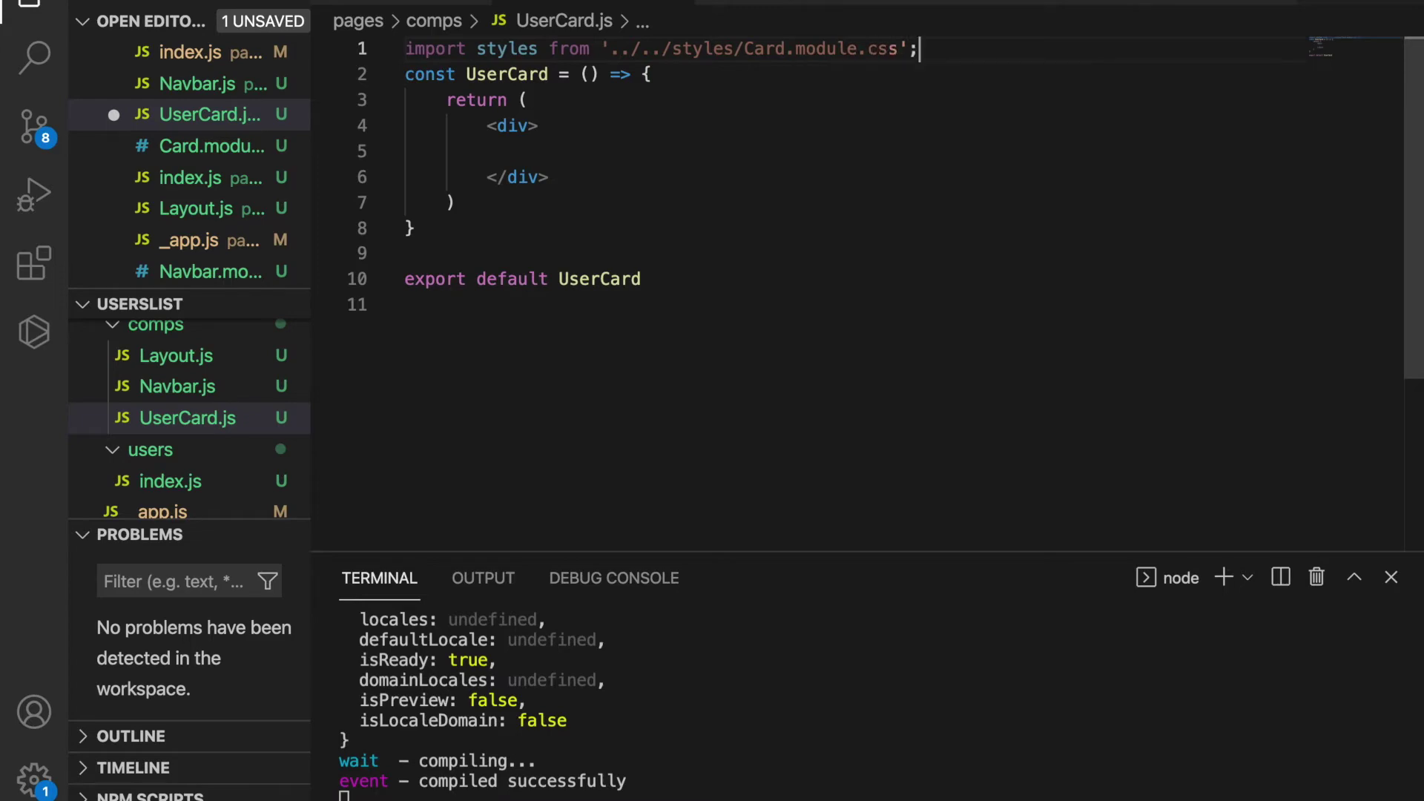
pyautogui.hotkey('ctrl', 's')
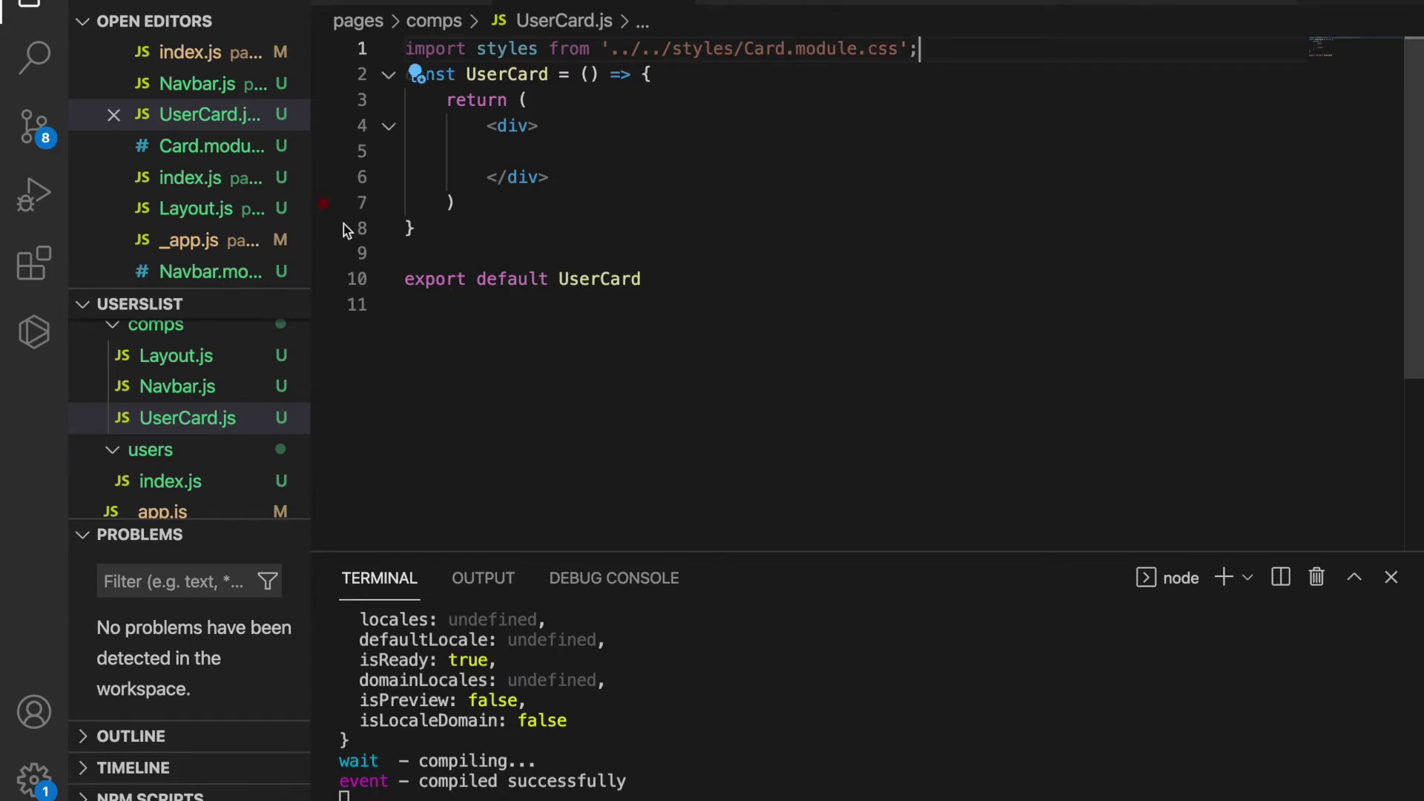
# - Copy the card div markup from the W3Schools demo
pyautogui.hotkey('ctrl', 'Left')
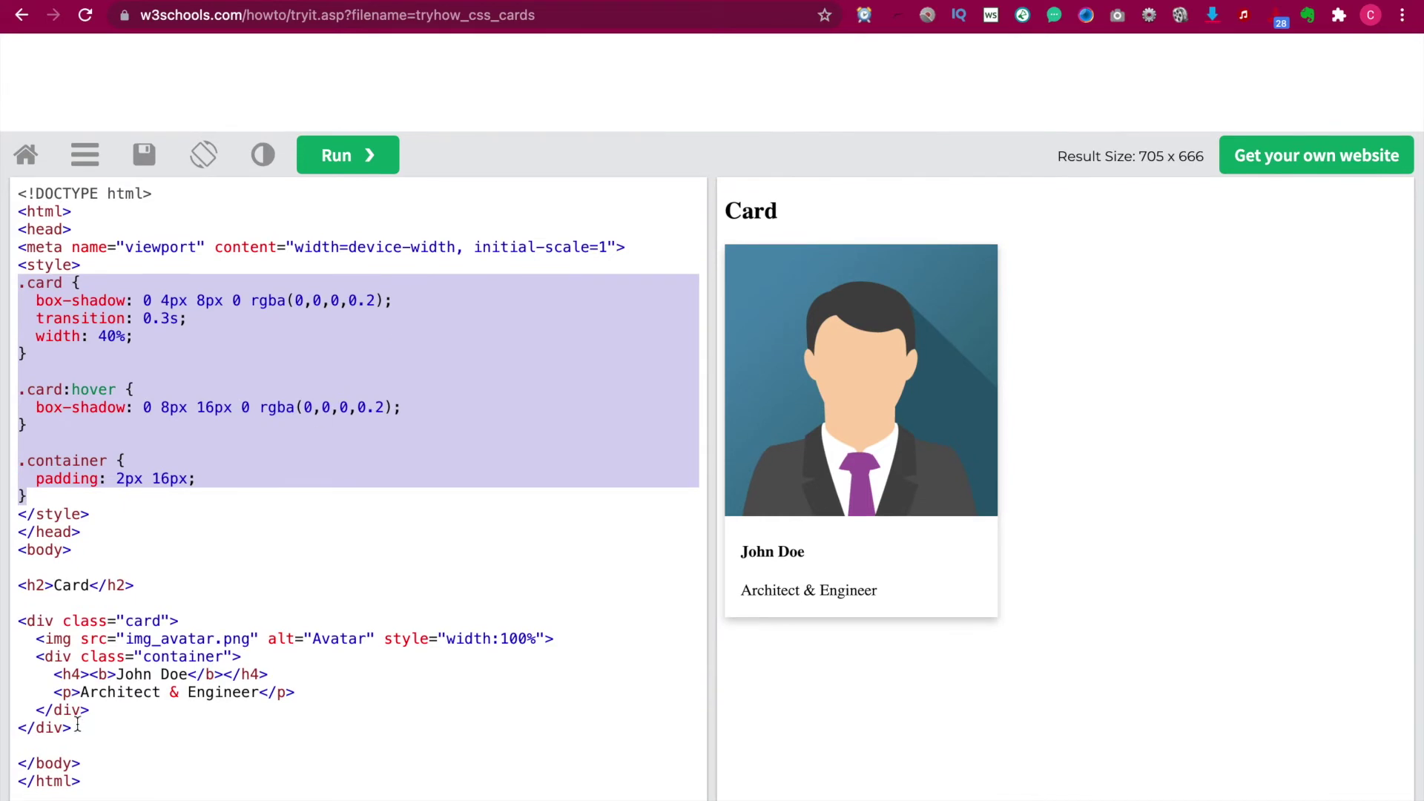
pyautogui.moveTo(72, 727)
pyautogui.mouseDown()
pyautogui.moveTo(4, 644)
pyautogui.moveTo(10, 625)
pyautogui.mouseUp()
pyautogui.hotkey('ctrl', 'c')
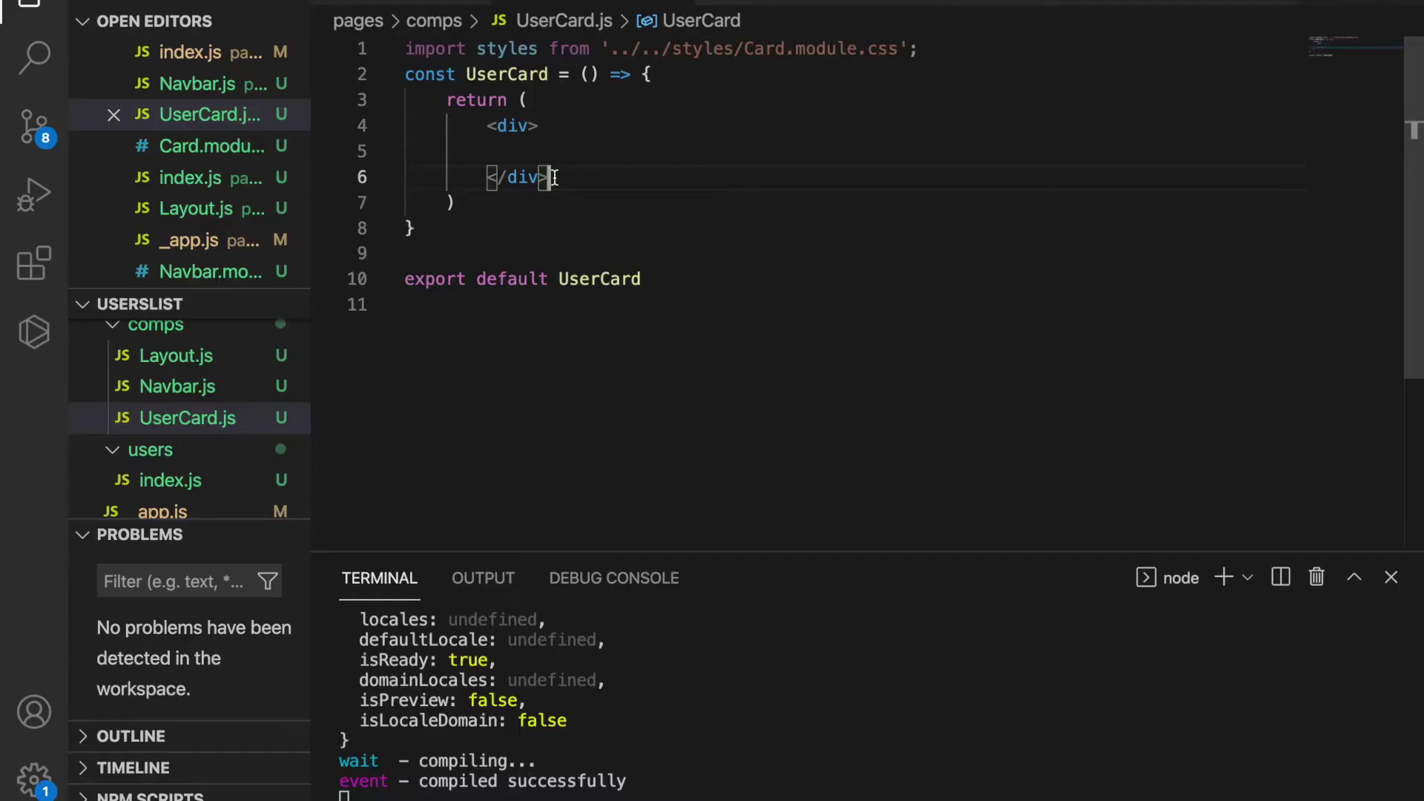
pyautogui.moveTo(547, 177); pyautogui.dragTo(483, 132)
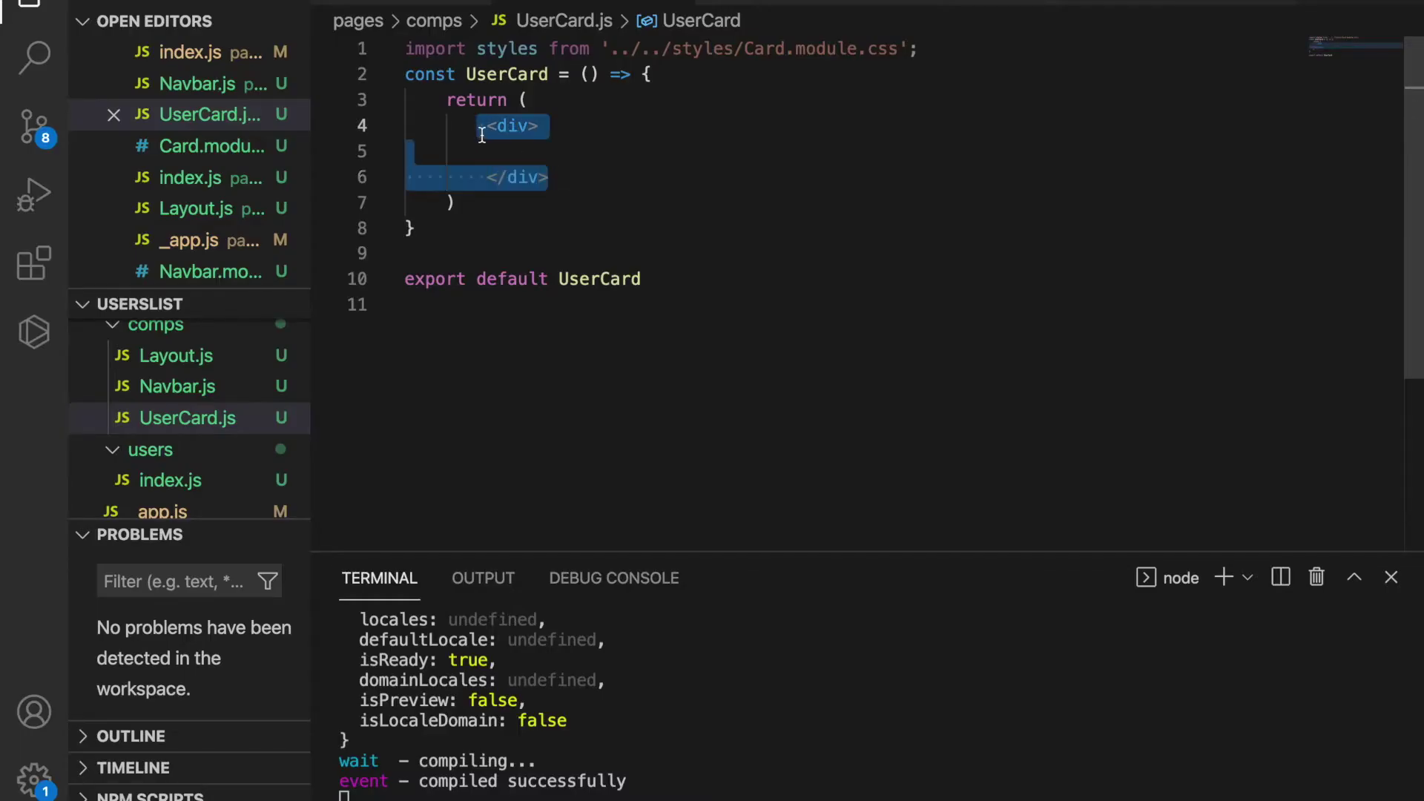
# - Paste the card markup into UserCard and convert it to JSX with className attributes
pyautogui.hotkey('ctrl', 'v')
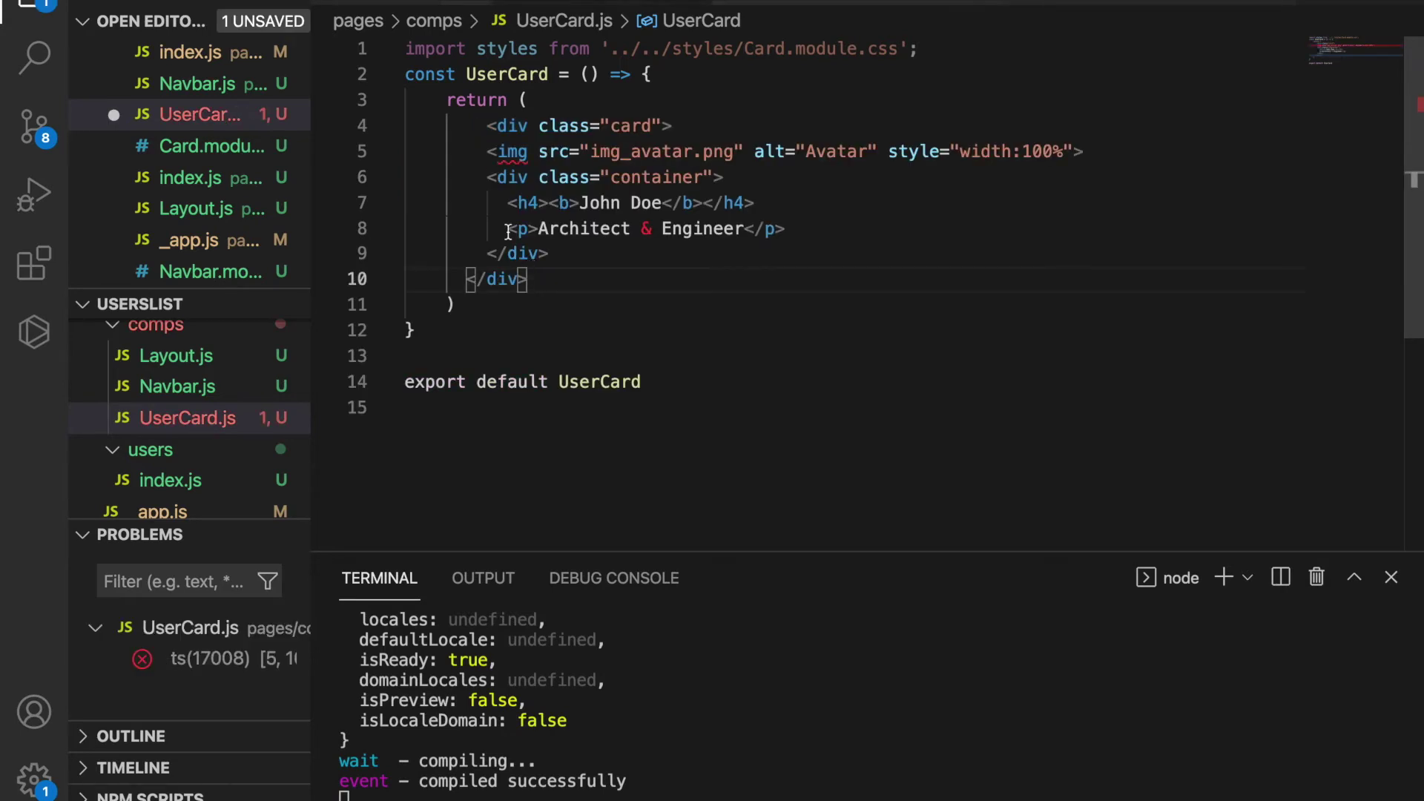
pyautogui.moveTo(529, 279); pyautogui.dragTo(486, 129)
pyautogui.rightClick(794, 155)
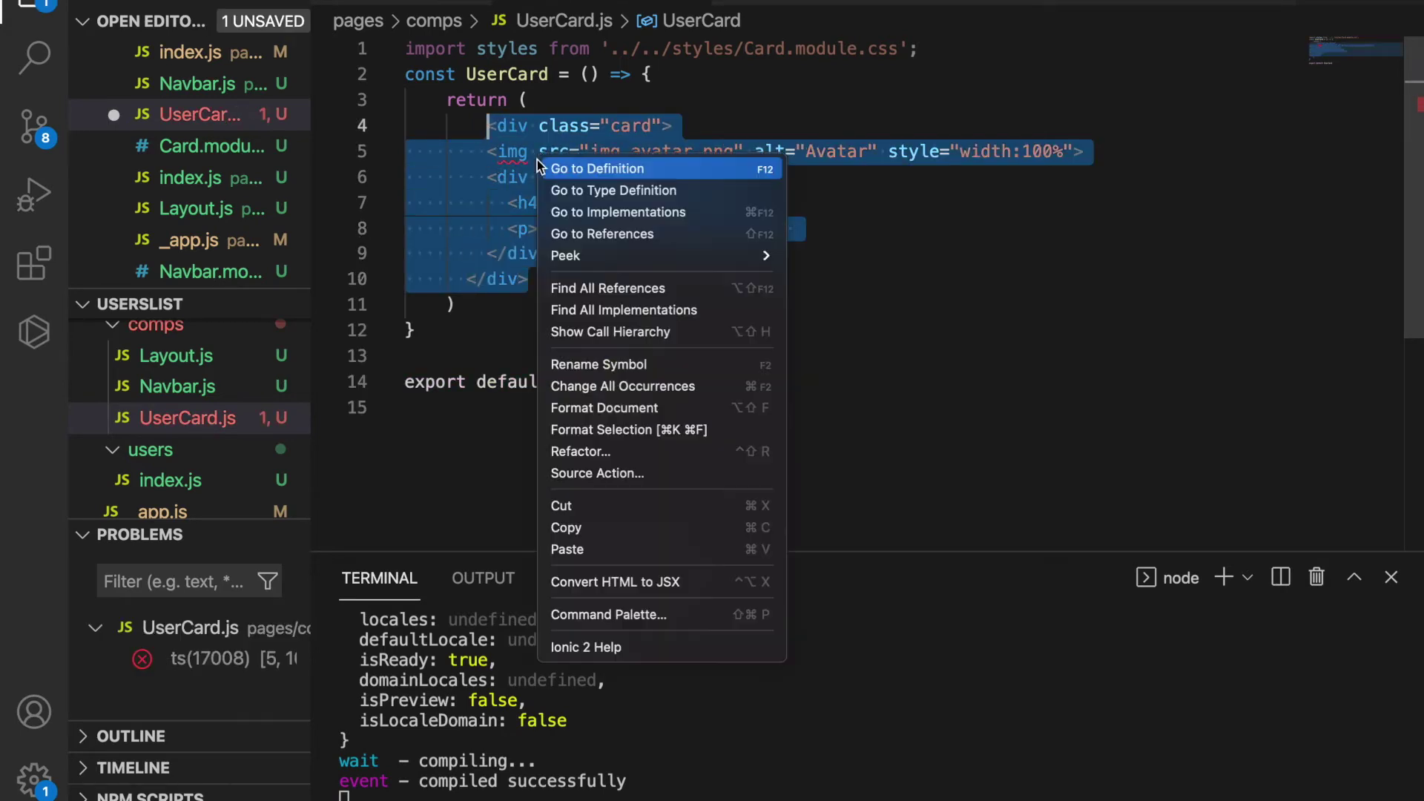
pyautogui.click(858, 671)
pyautogui.hotkey('ctrl', 's')
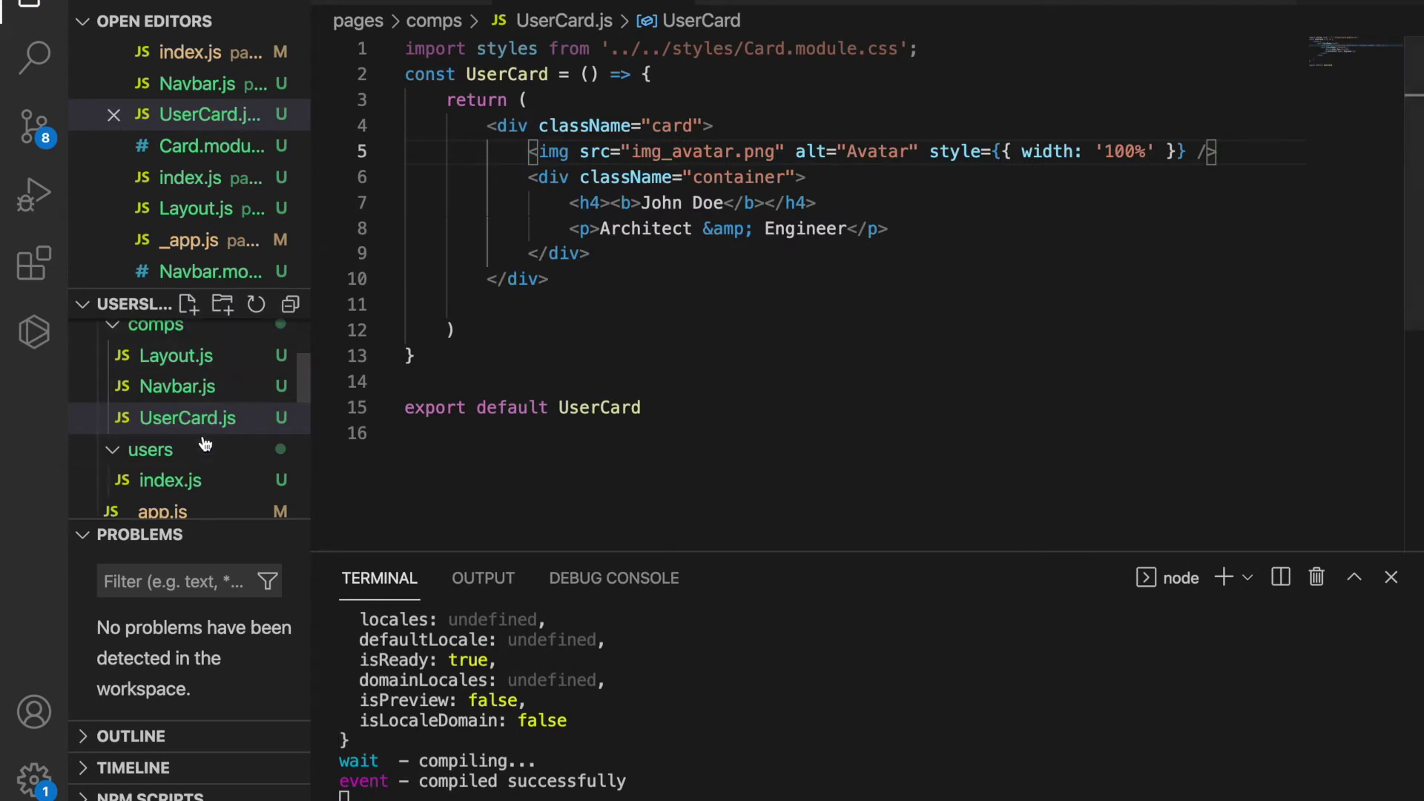
pyautogui.scroll(-1, 200, 449)
pyautogui.scroll(-1, 203, 451)
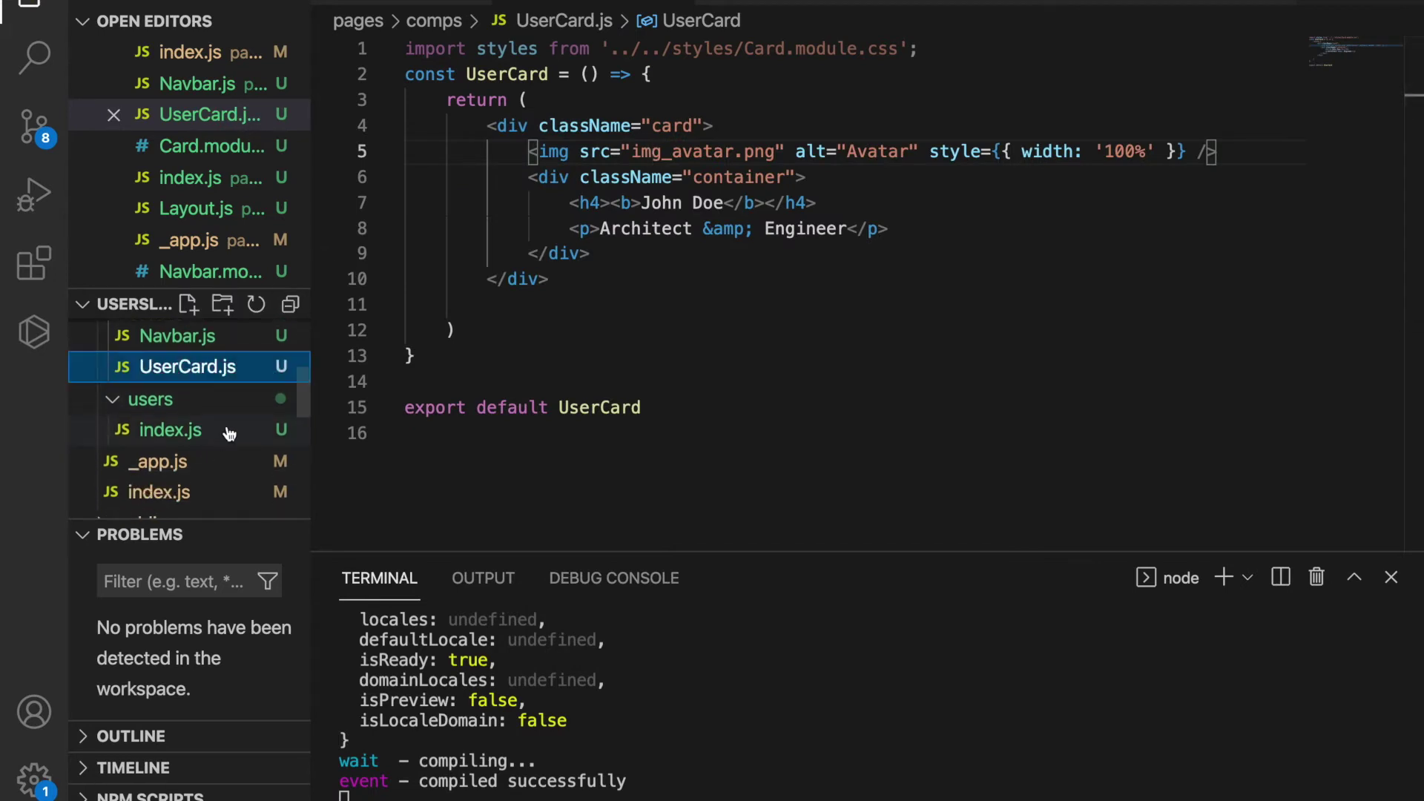
pyautogui.click(227, 431)
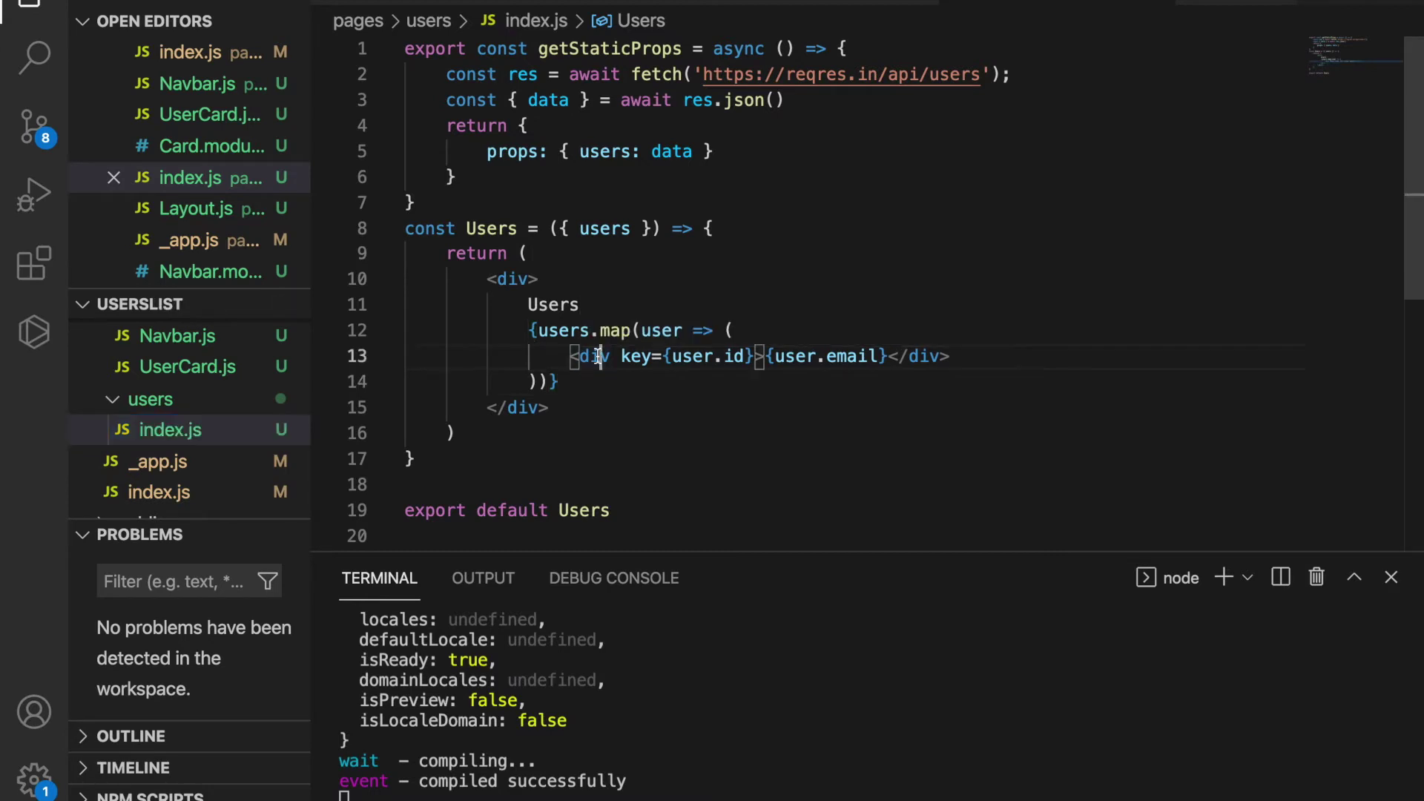
# - Swap the users page div for an auto-imported UserCard, passing user={user} instead of user.email
pyautogui.doubleClick(598, 356)
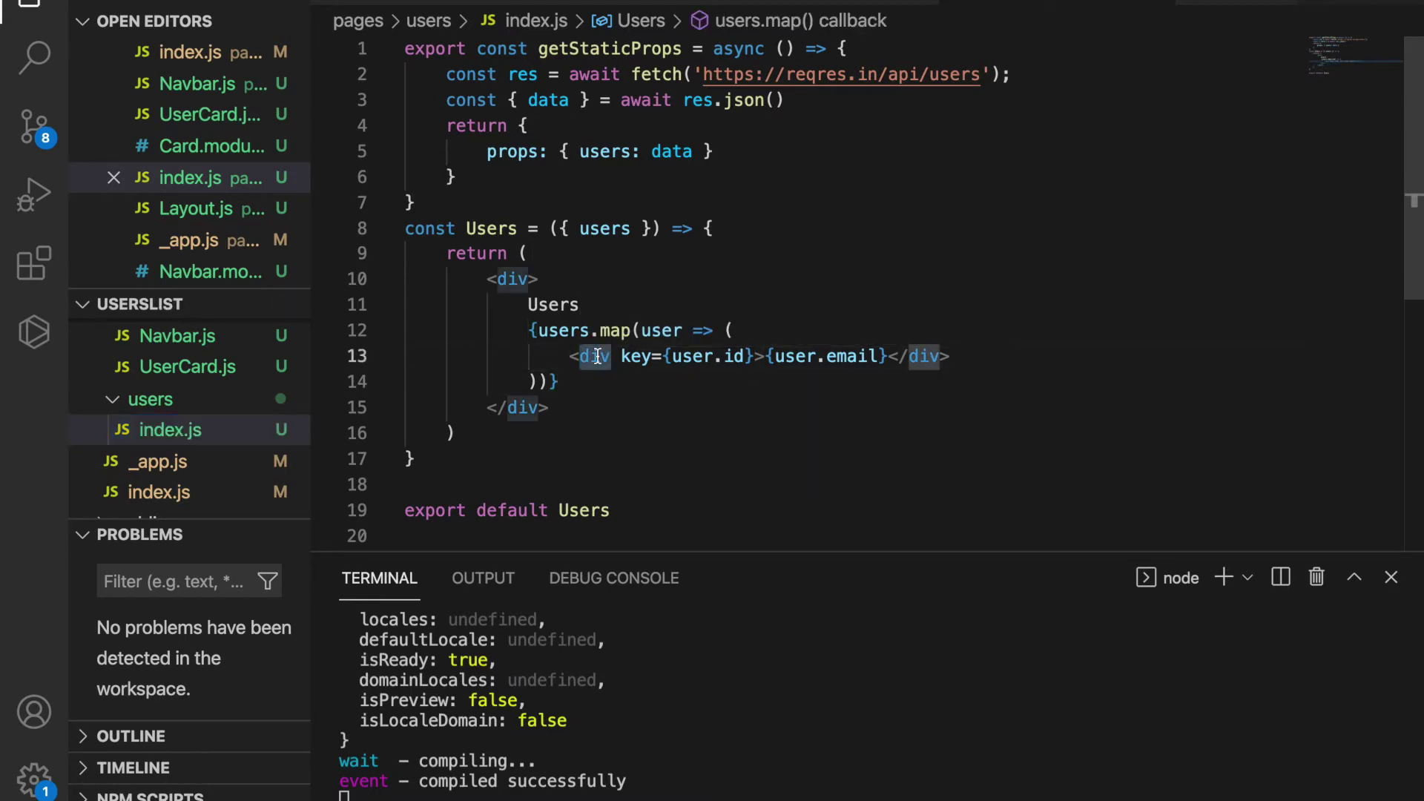
pyautogui.write('User')
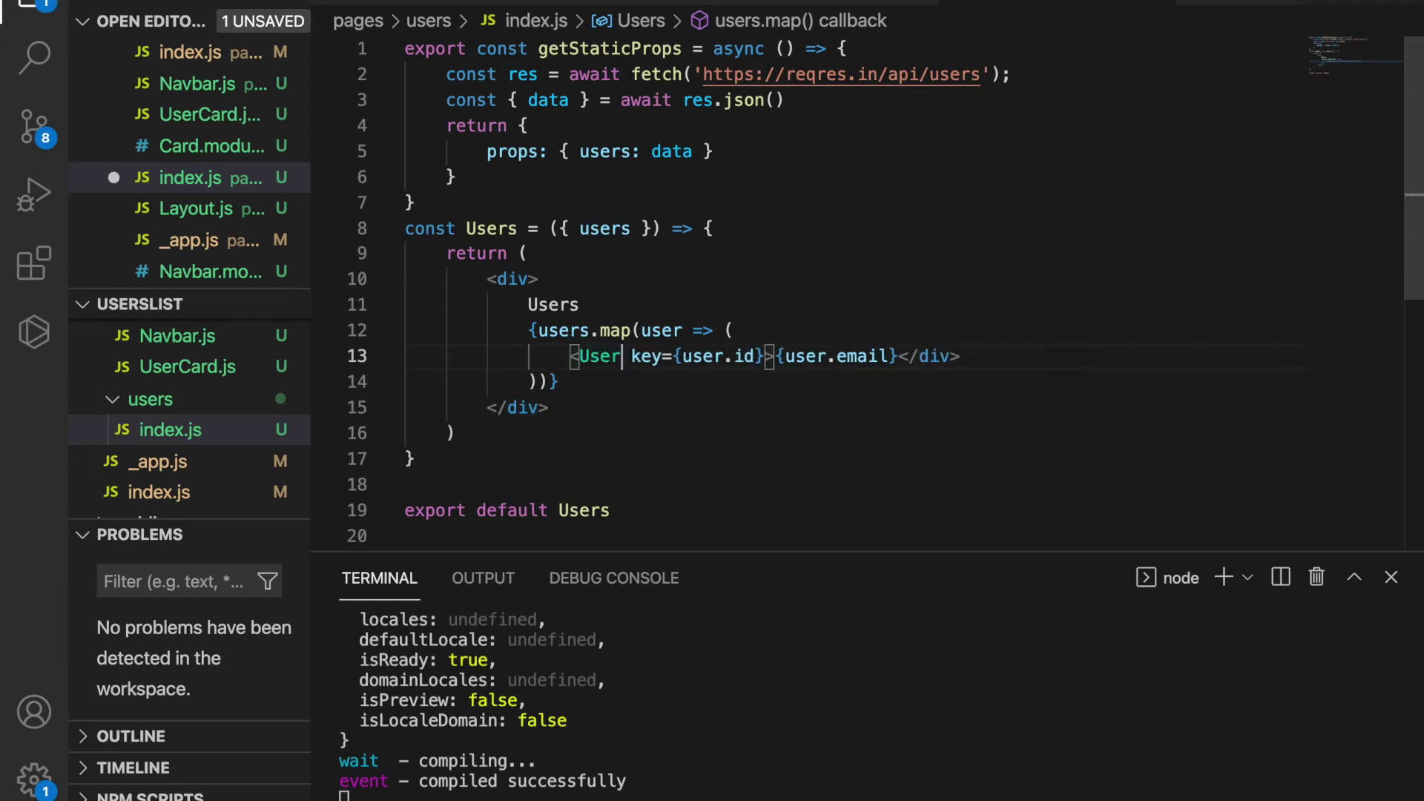
pyautogui.write('C')
pyautogui.click(812, 410)
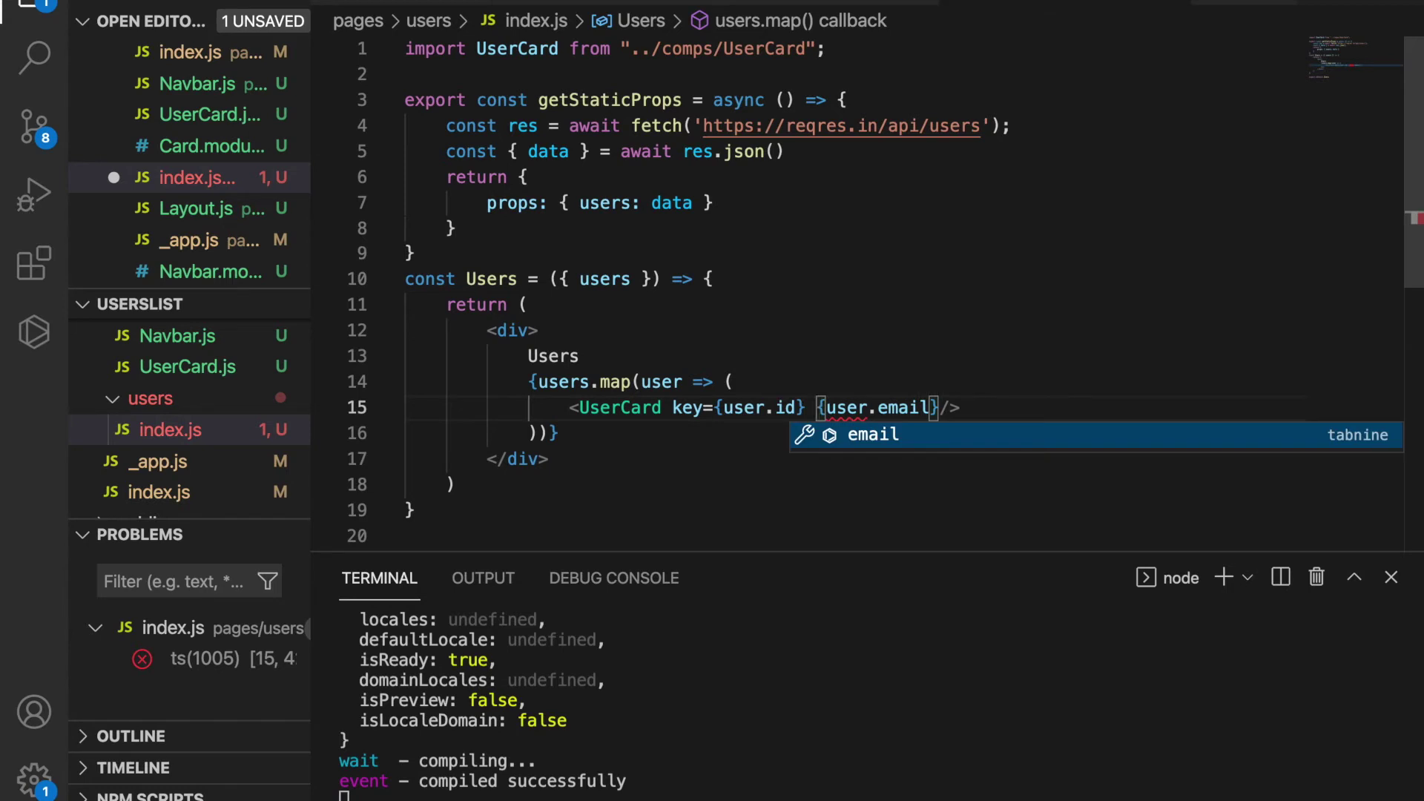
pyautogui.write('user=')
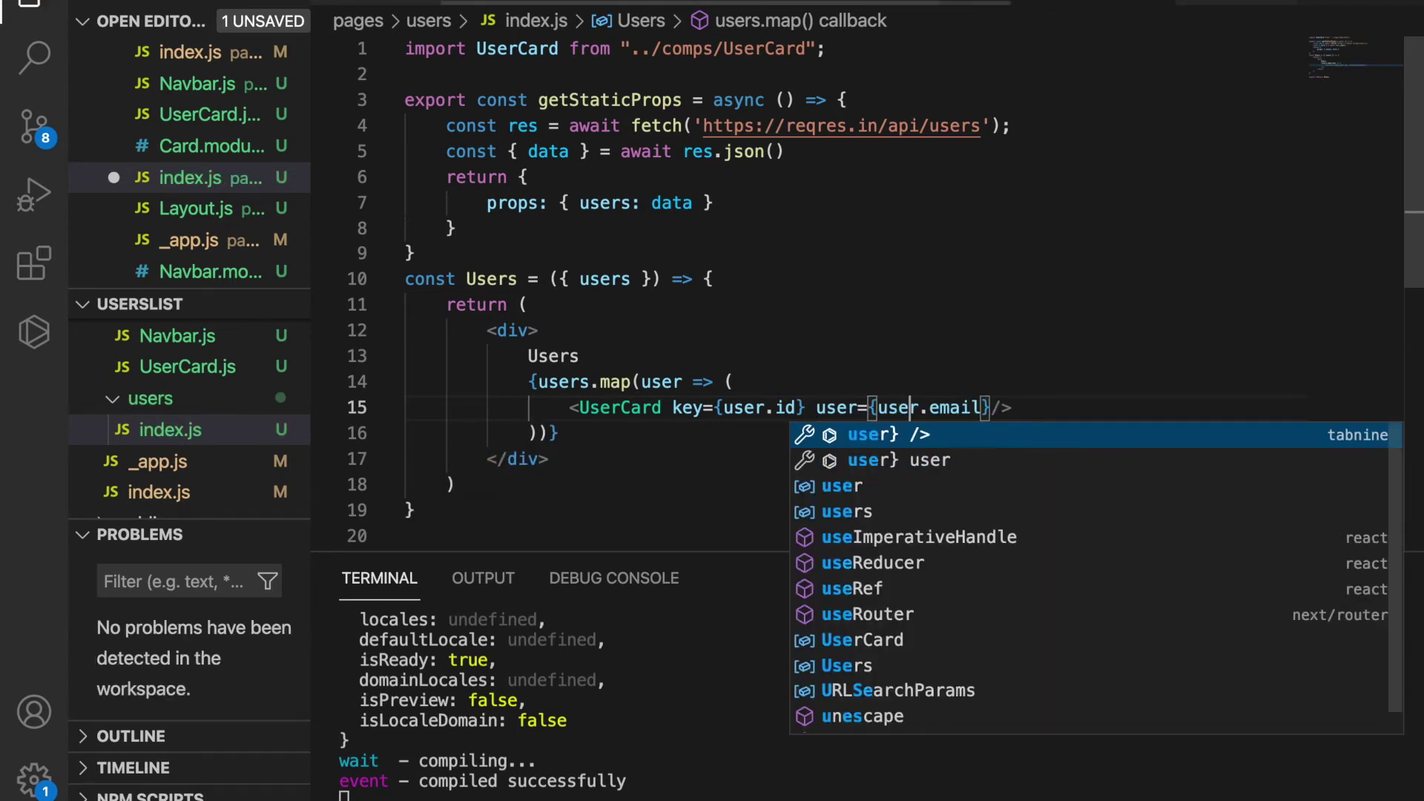
pyautogui.press('Right')
pyautogui.press('Delete')
pyautogui.press('Delete')
pyautogui.press('Delete')
pyautogui.hotkey('ctrl', 's')
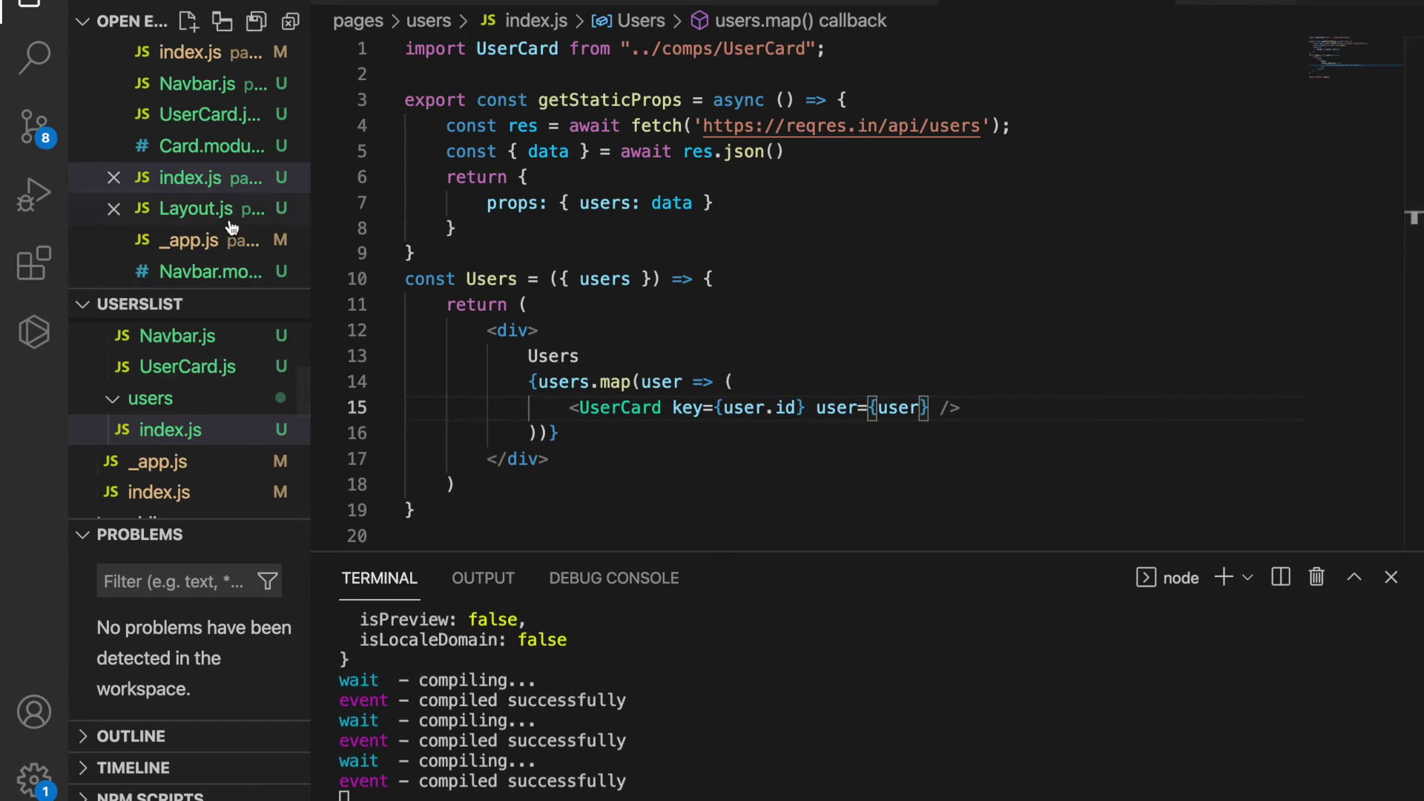
pyautogui.moveTo(140, 303)
pyautogui.click(205, 364)
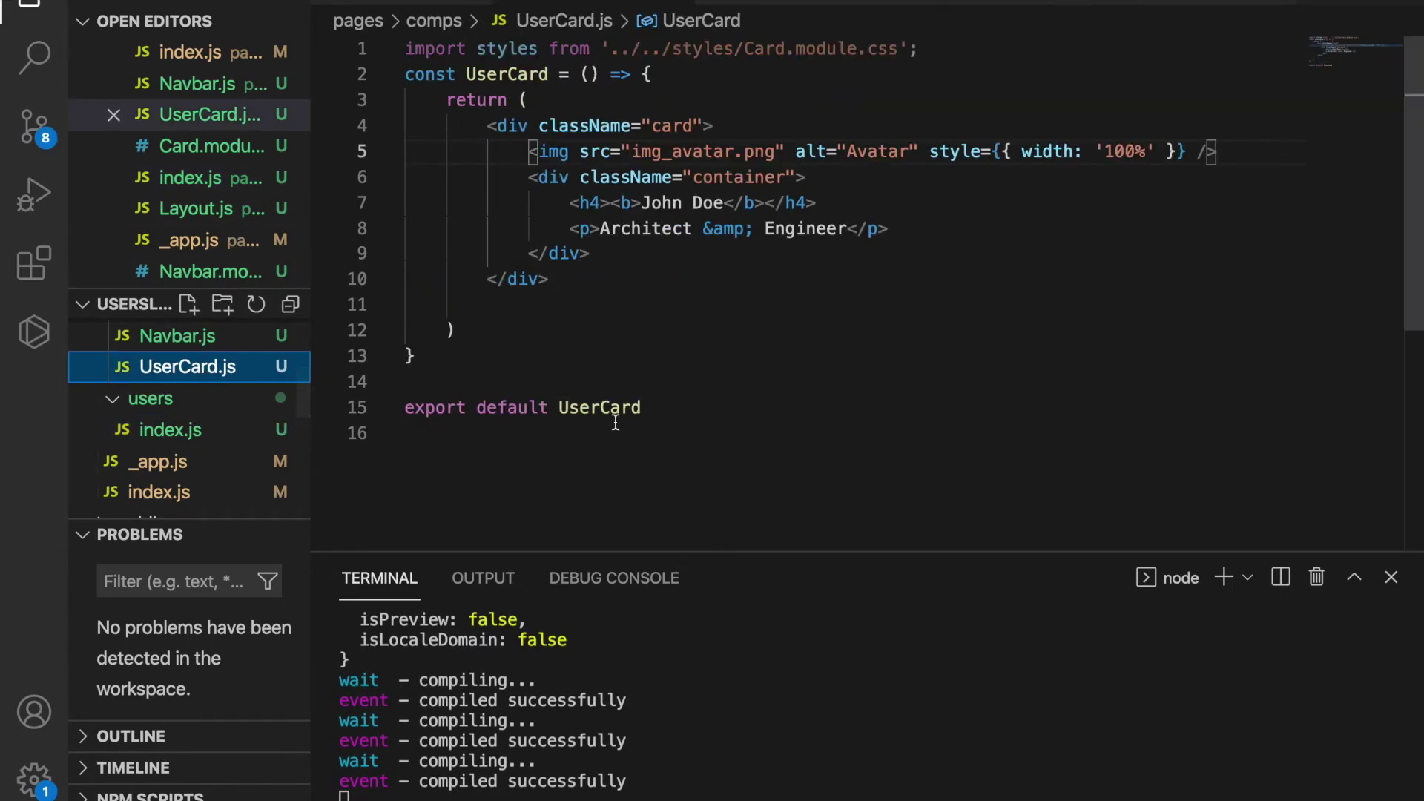
pyautogui.hotkey('ctrl', 'Left')
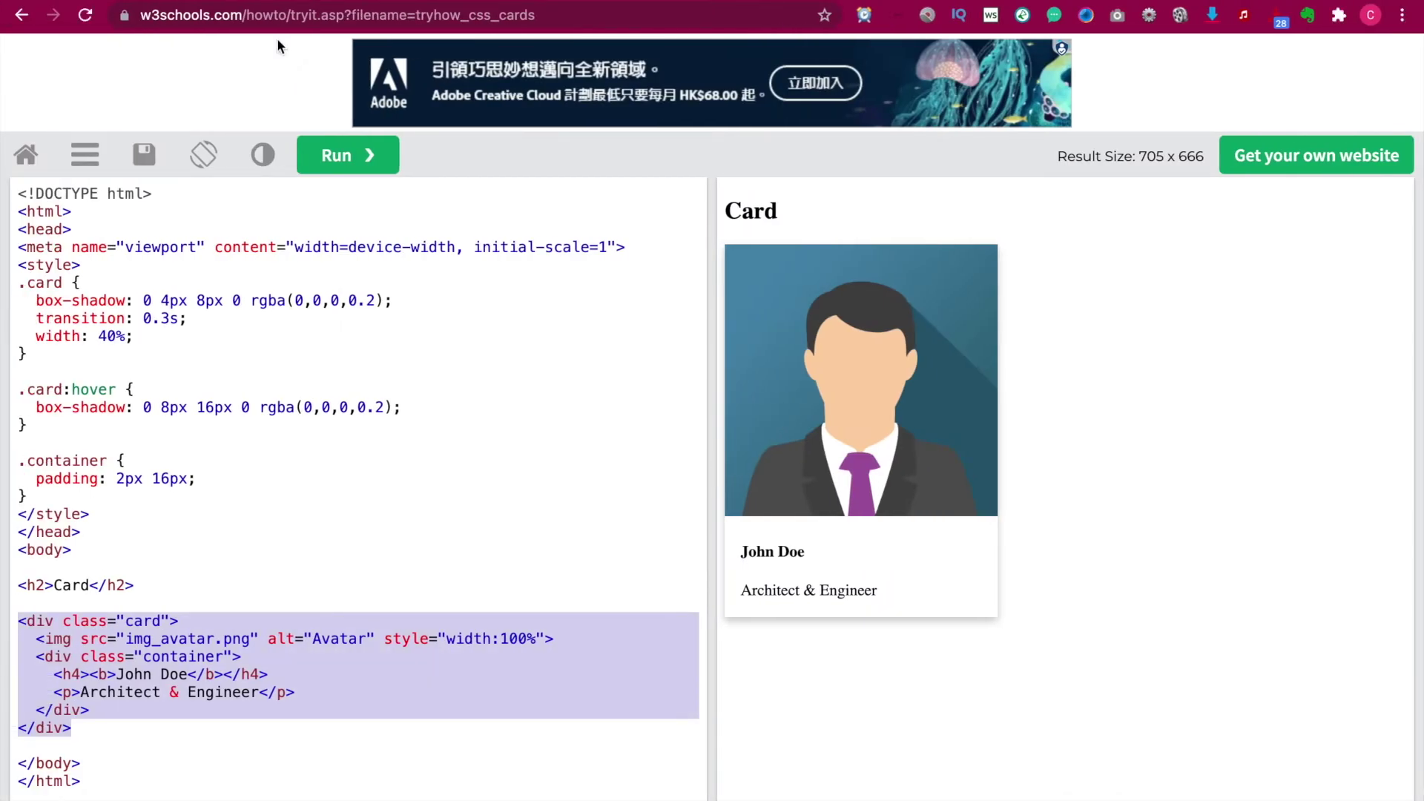
pyautogui.hotkey('ctrl', 'Tab')
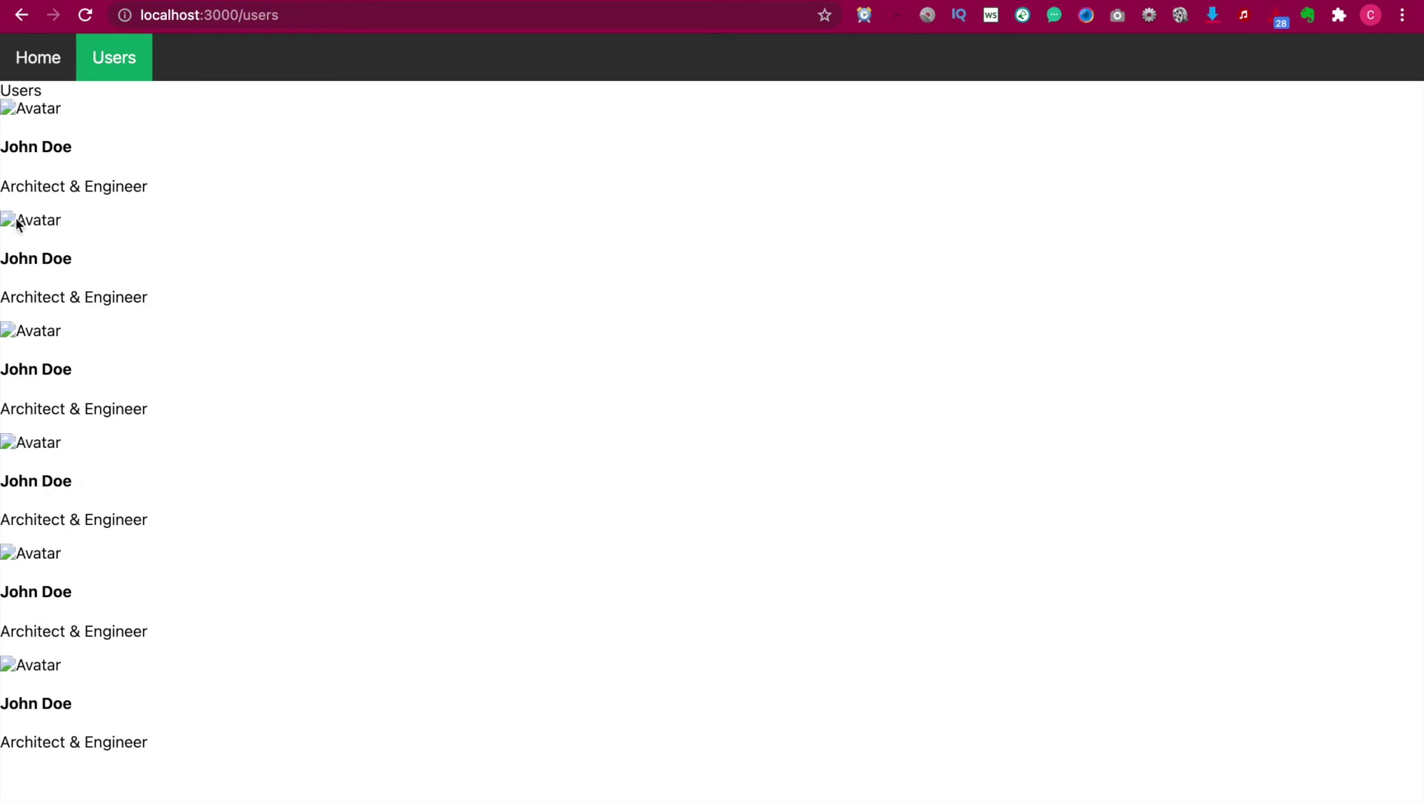
pyautogui.hotkey('ctrl', 'Right')
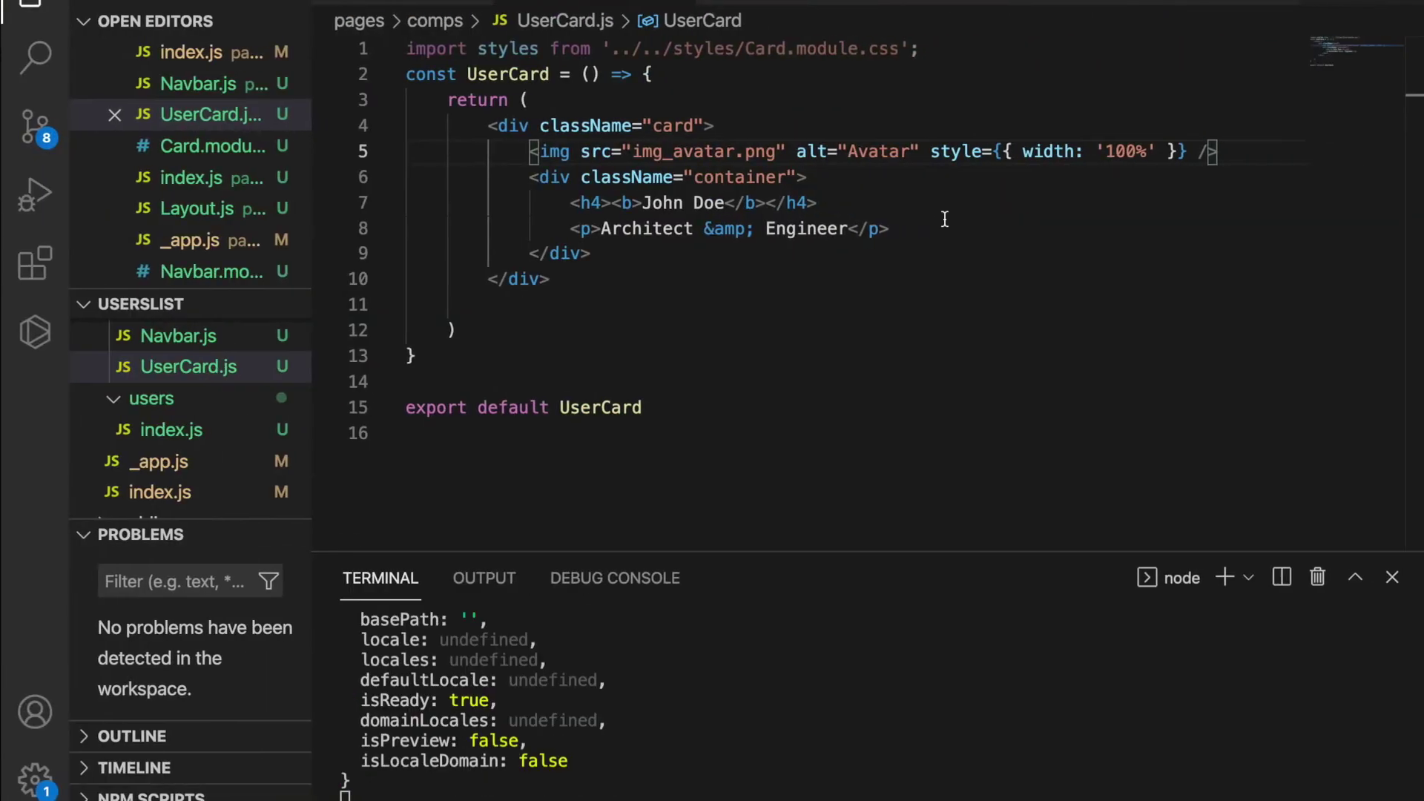
# - Replace the img_avatar.png placeholder with src={user.avatar}
pyautogui.click(588, 77)
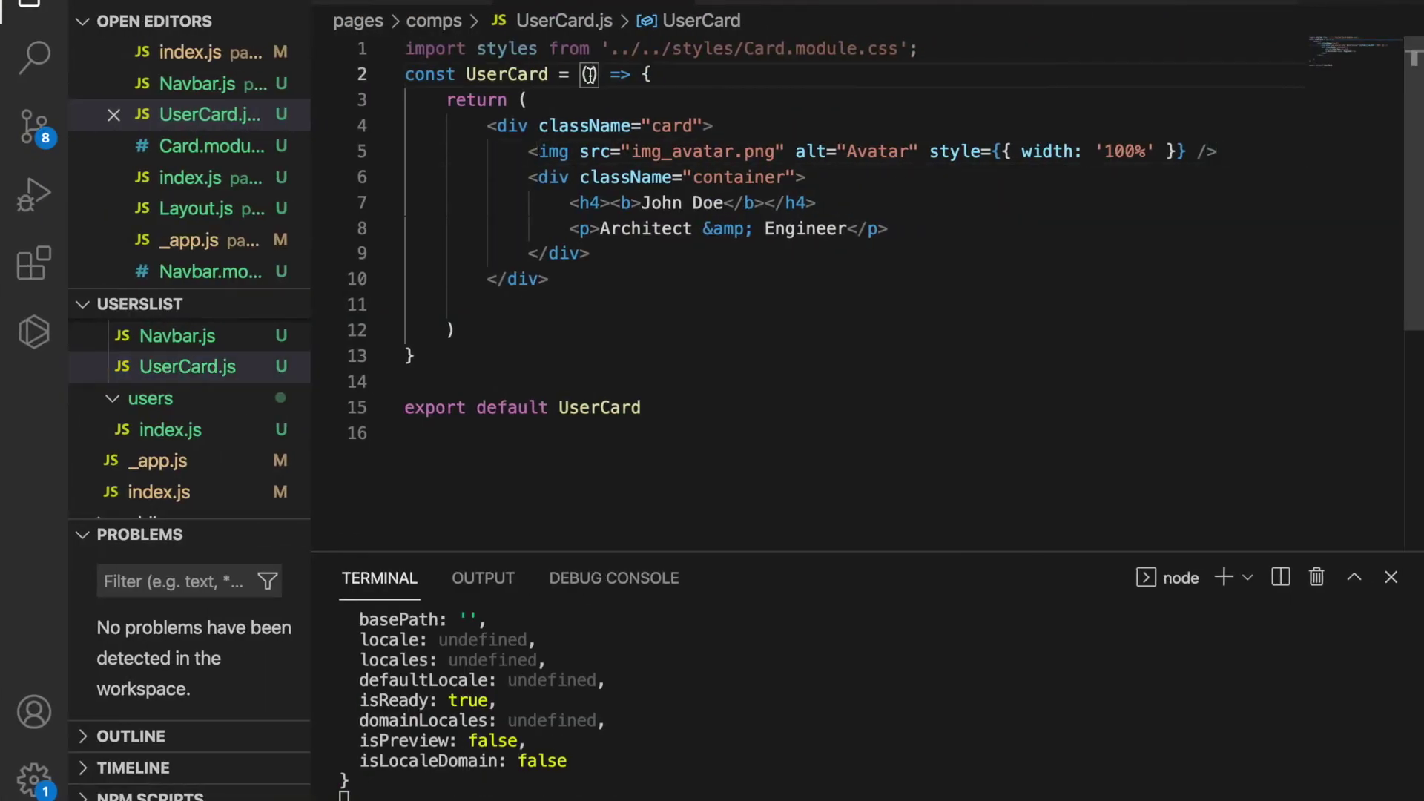
pyautogui.write('{user')
pyautogui.moveTo(665, 152); pyautogui.dragTo(632, 151)
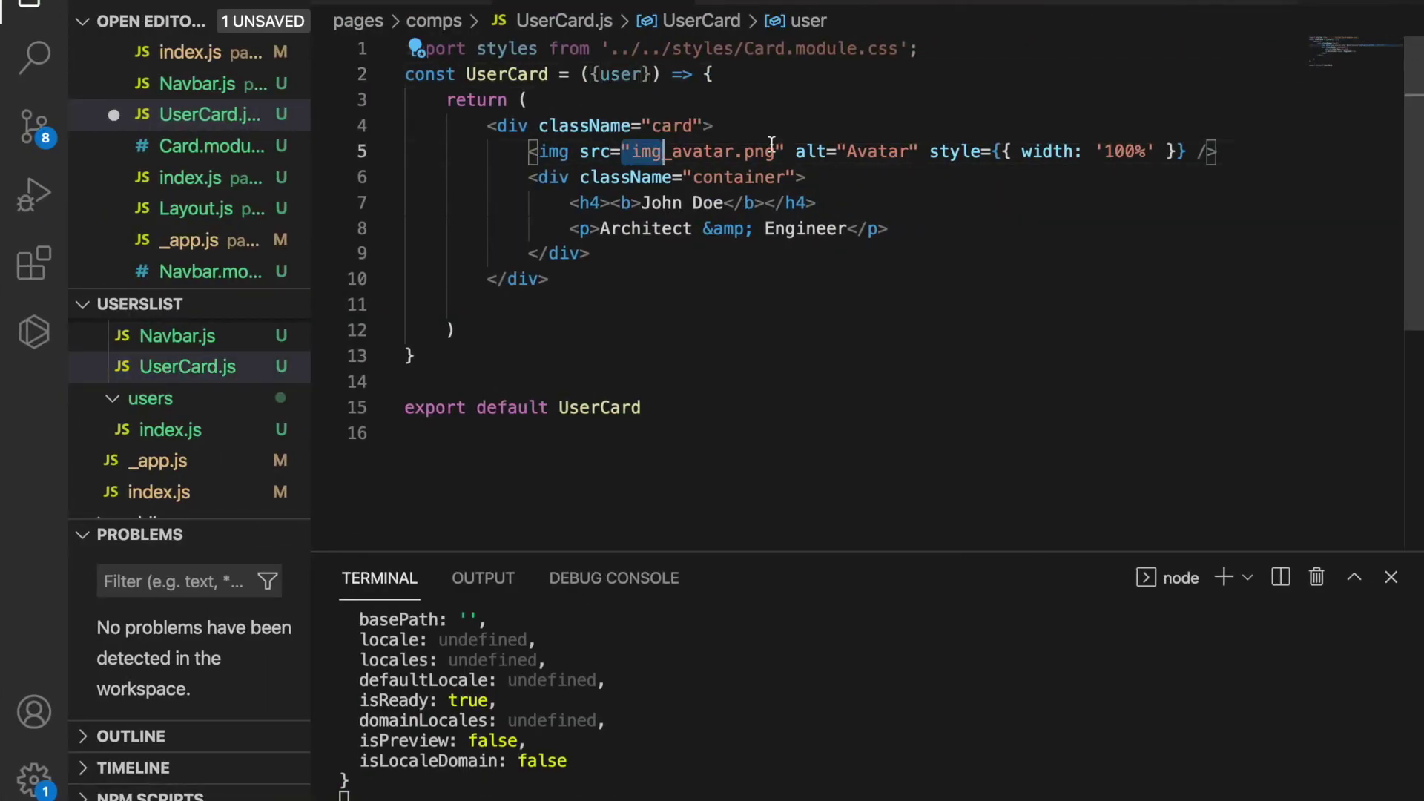
pyautogui.keyDown('shift'); pyautogui.click(785, 151); pyautogui.keyUp('shift')
pyautogui.press('BackSpace')
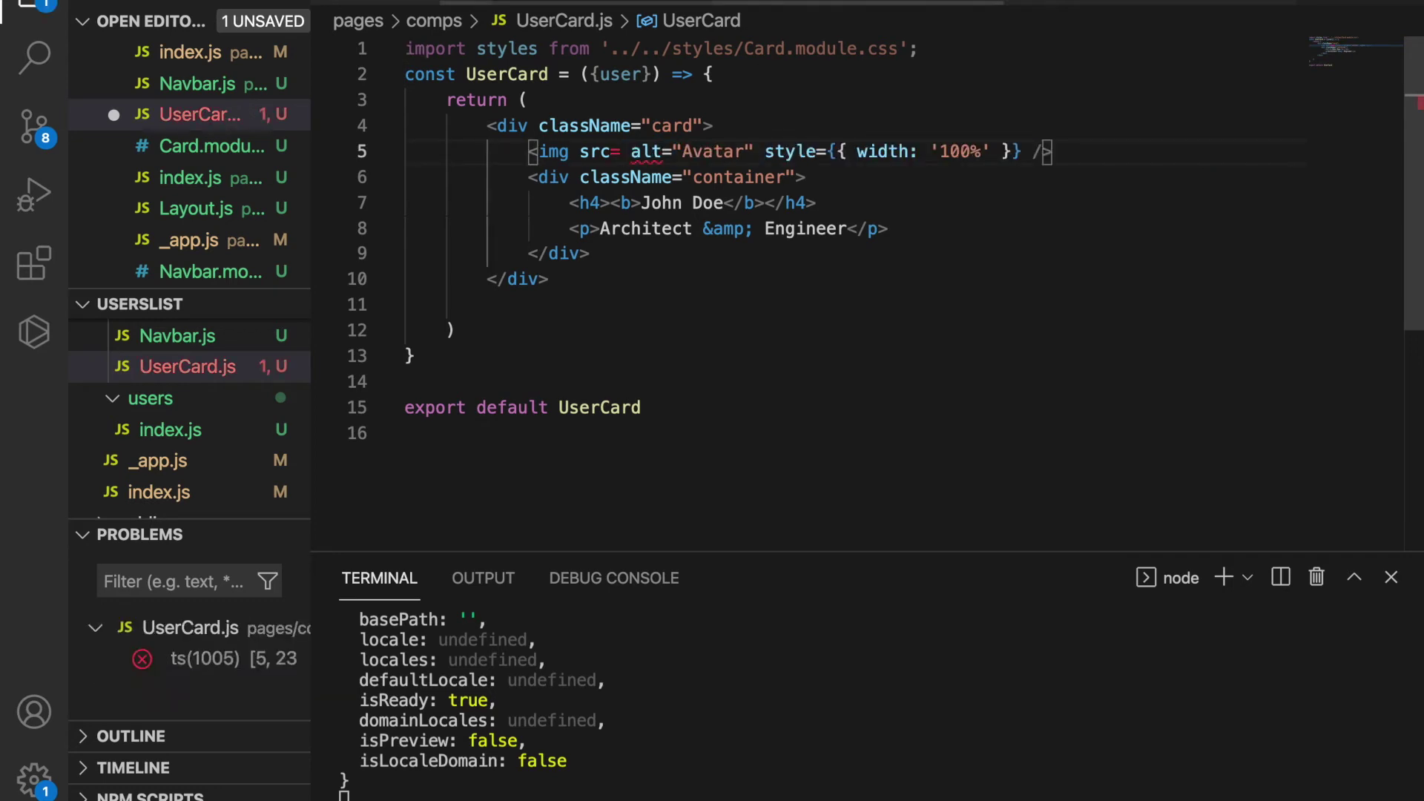
pyautogui.write('{user.av')
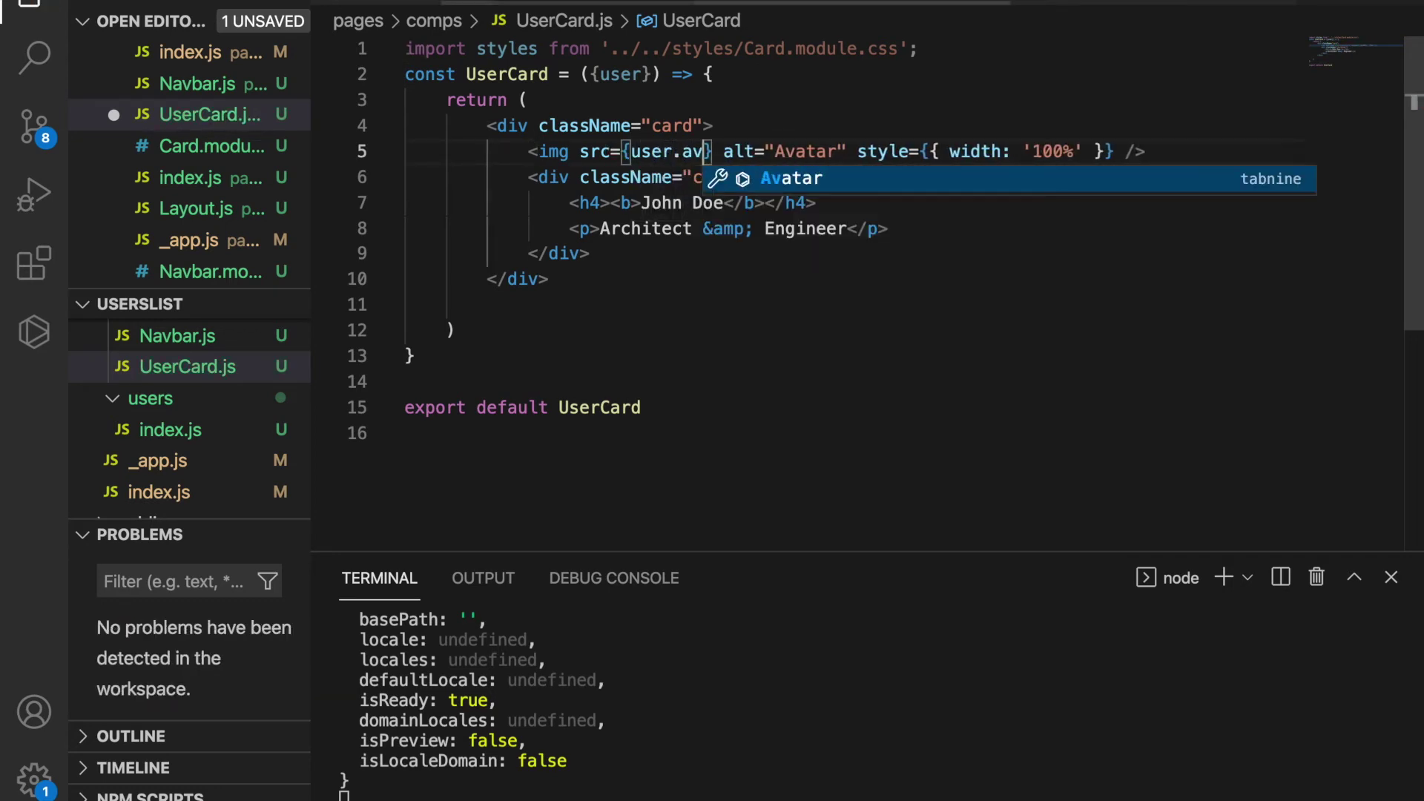
pyautogui.write('atr} alt="Avatar')
pyautogui.hotkey('ctrl', 's')
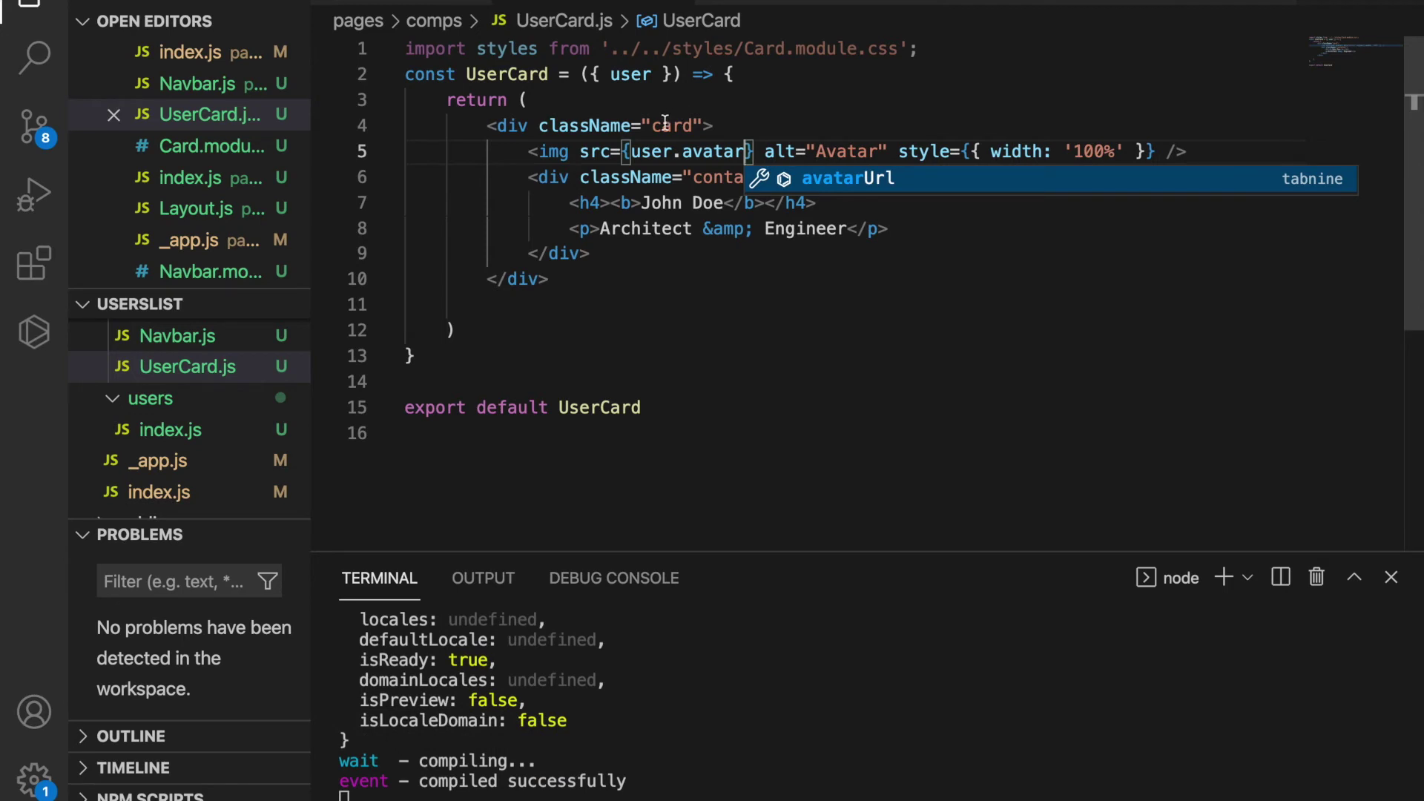
# - Change the card container's className to {styles.card} and save
pyautogui.doubleClick(664, 126)
pyautogui.press('BackSpace')
pyautogui.press('BackSpace')
pyautogui.press('Delete')
pyautogui.write('{s')
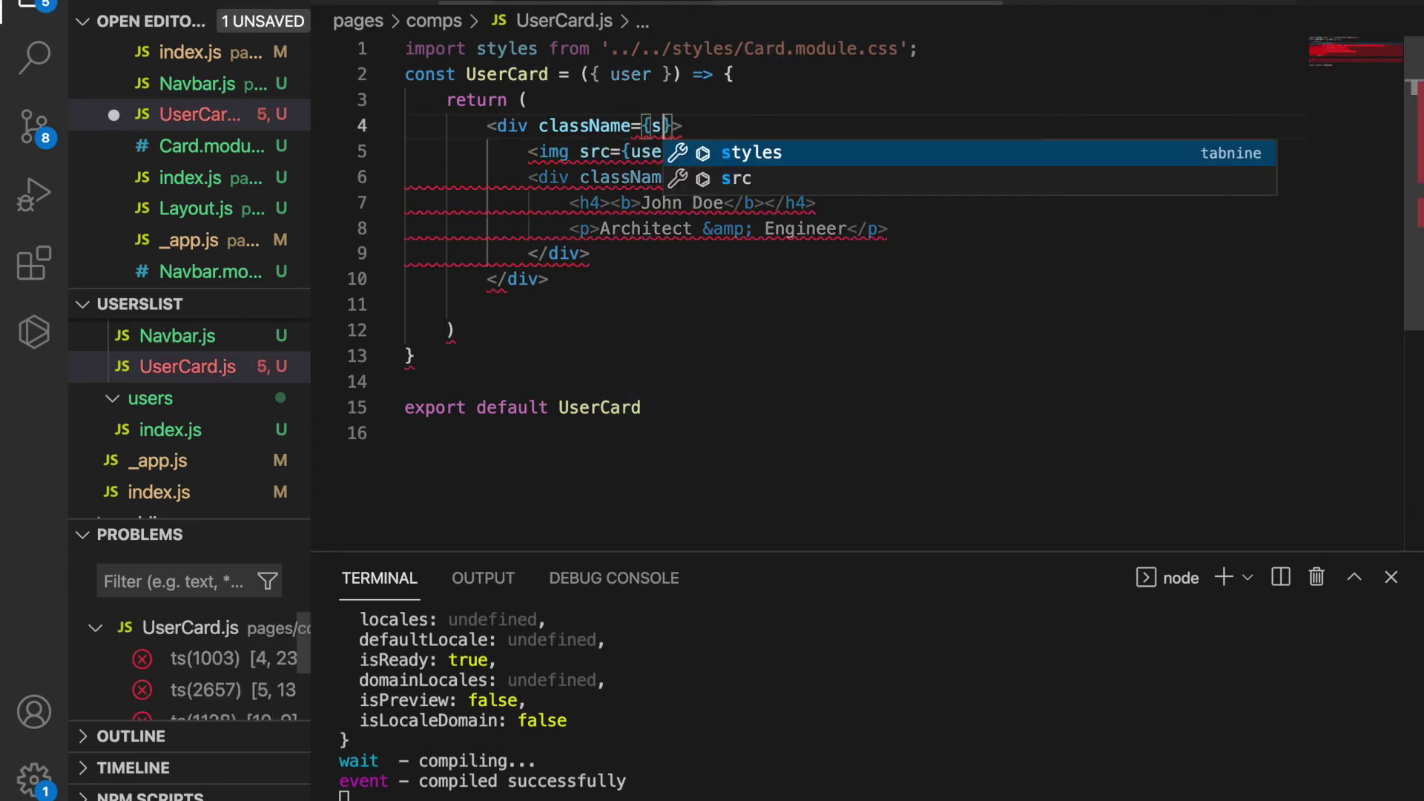
pyautogui.write('tyles.card')
pyautogui.hotkey('ctrl', 's')
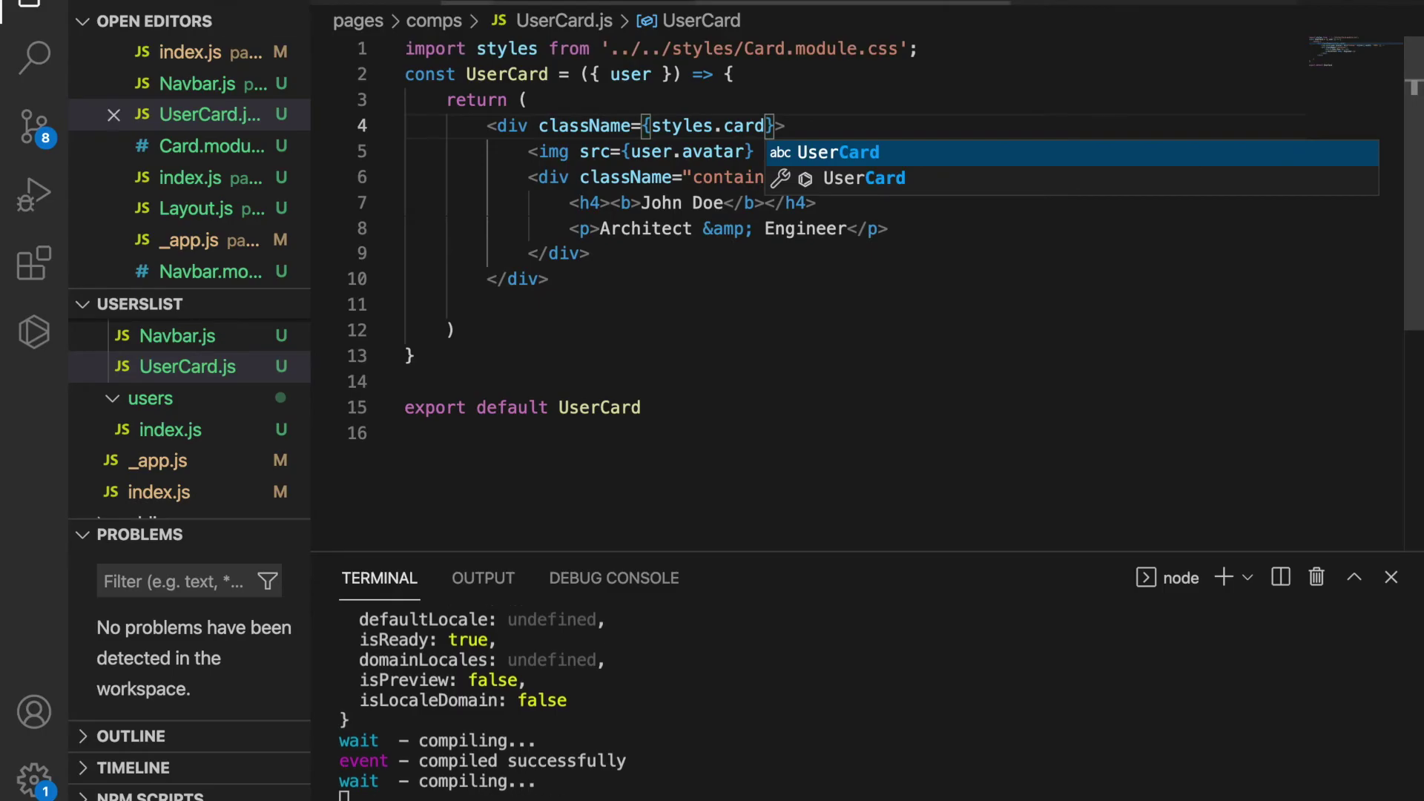
pyautogui.hotkey('ctrl', 'Left')
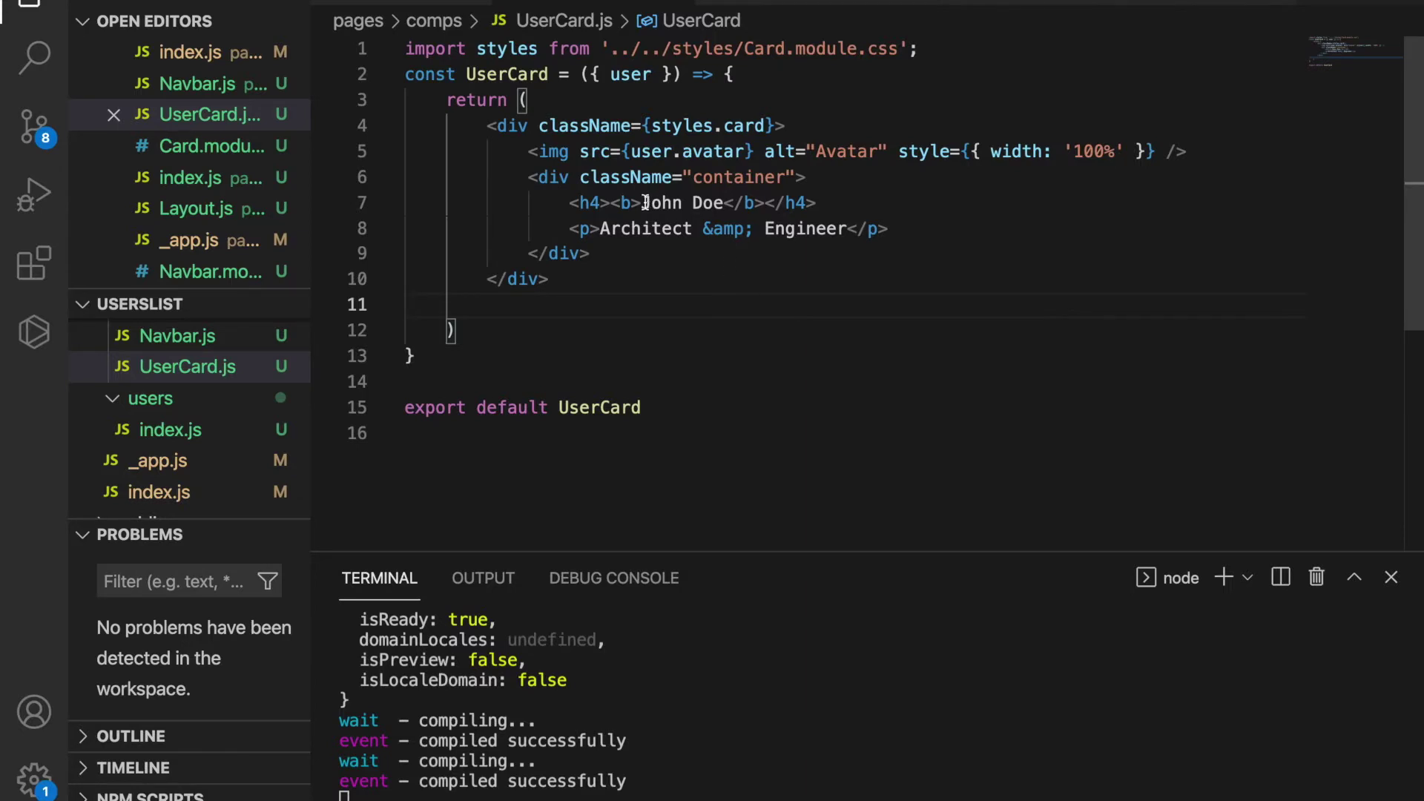
pyautogui.moveTo(642, 203); pyautogui.dragTo(728, 203)
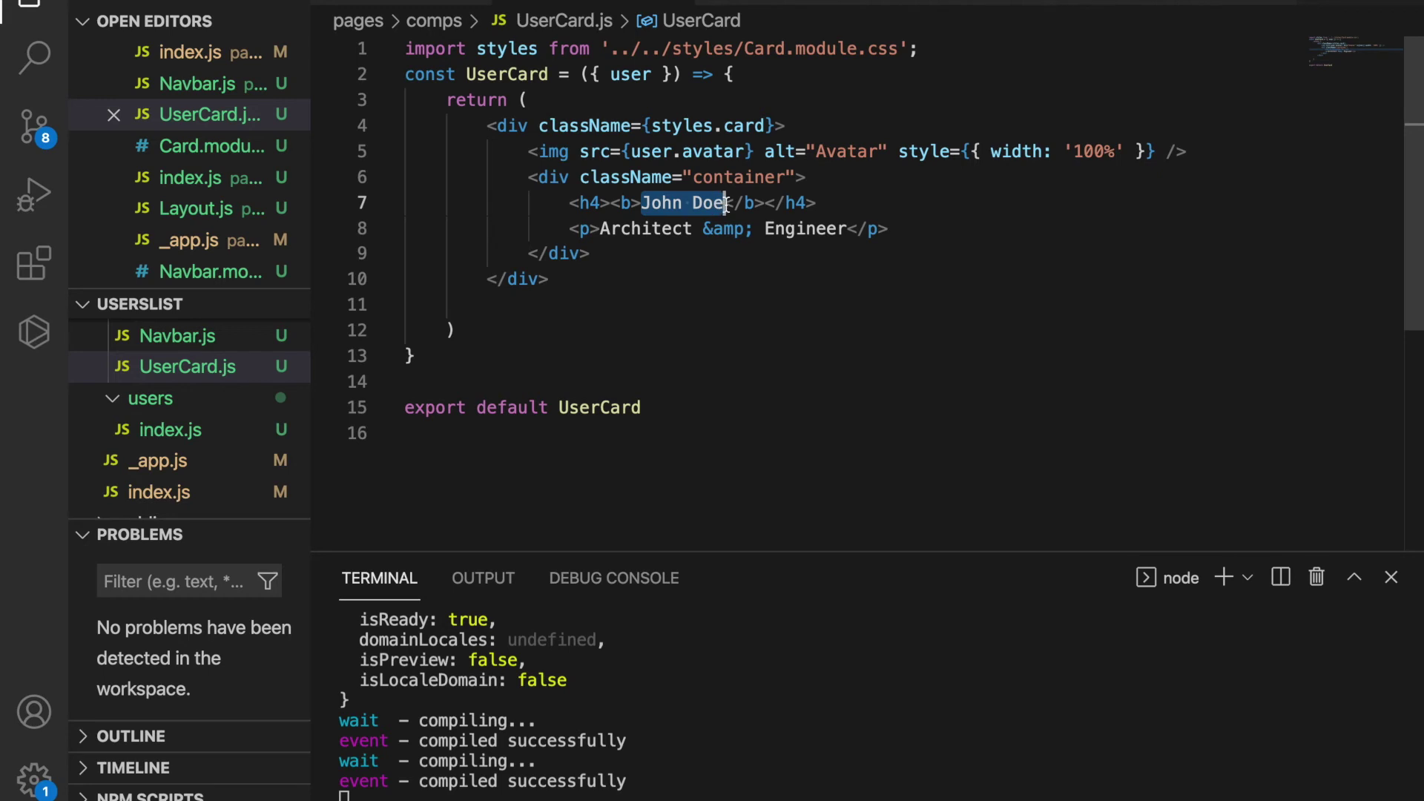
# - Replace 'John Doe' with {user.first_name} {user.last_name}
pyautogui.press('BackSpace')
pyautogui.write('{user.')
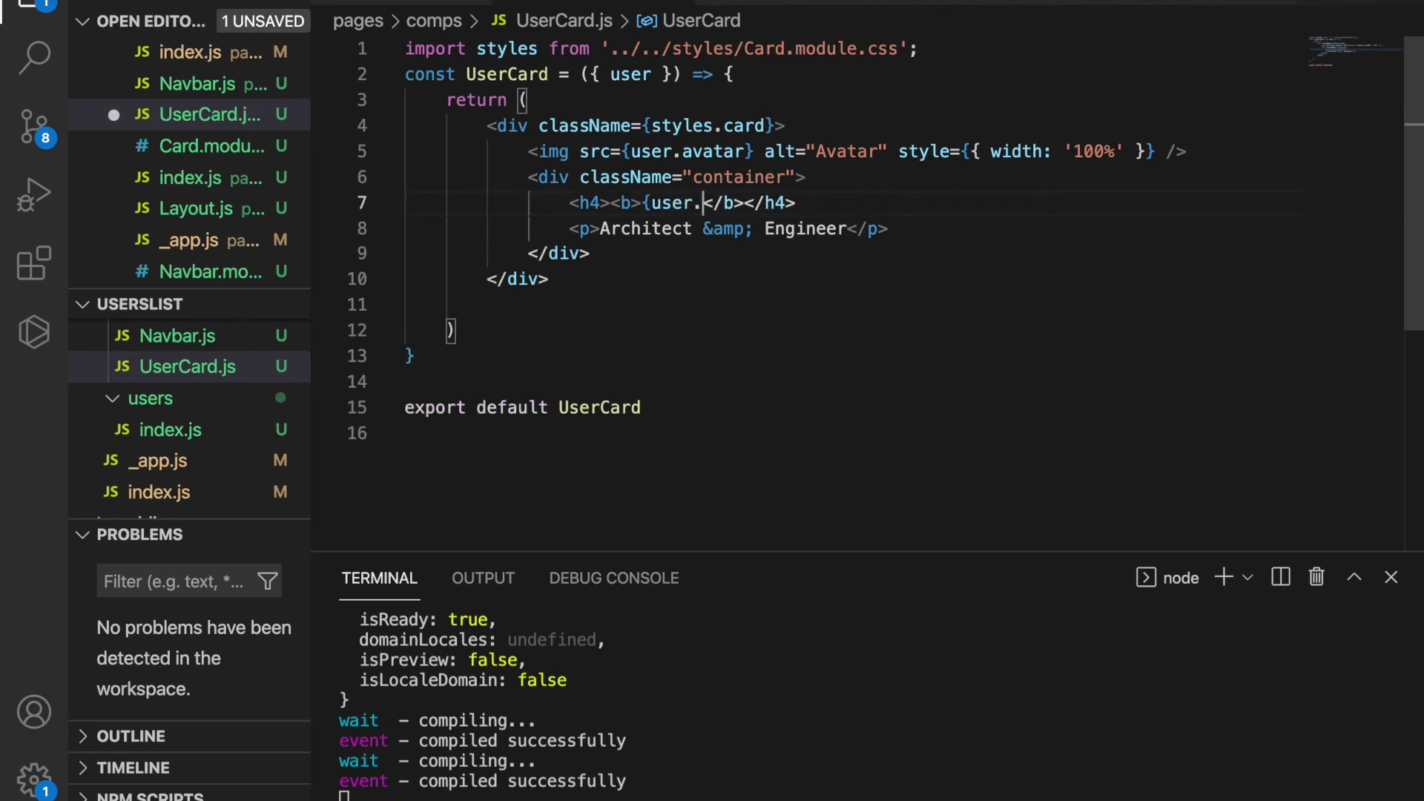
pyautogui.write('first_name')
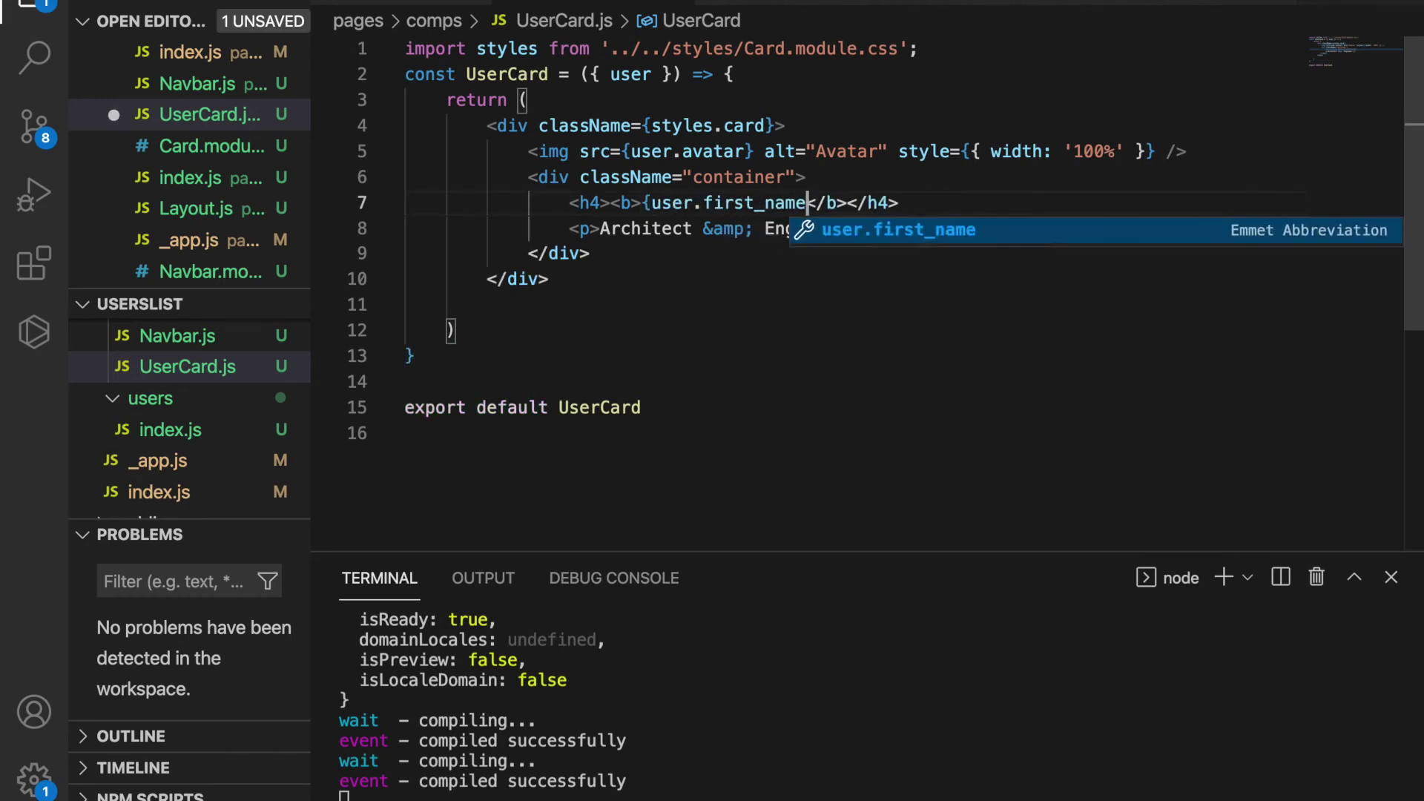
pyautogui.write('} {user')
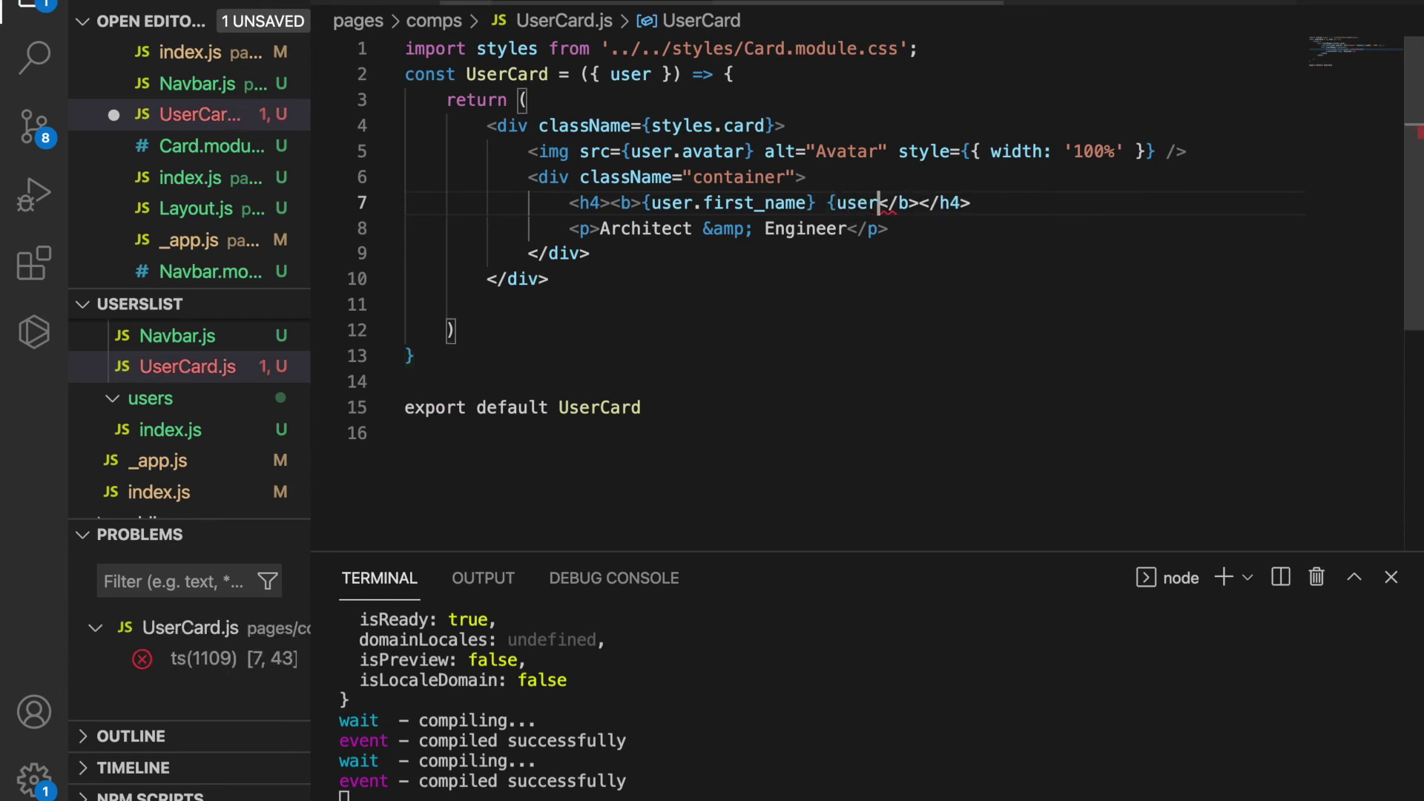
pyautogui.write('.last_')
pyautogui.write('name}')
pyautogui.hotkey('ctrl', 's')
pyautogui.click(601, 227)
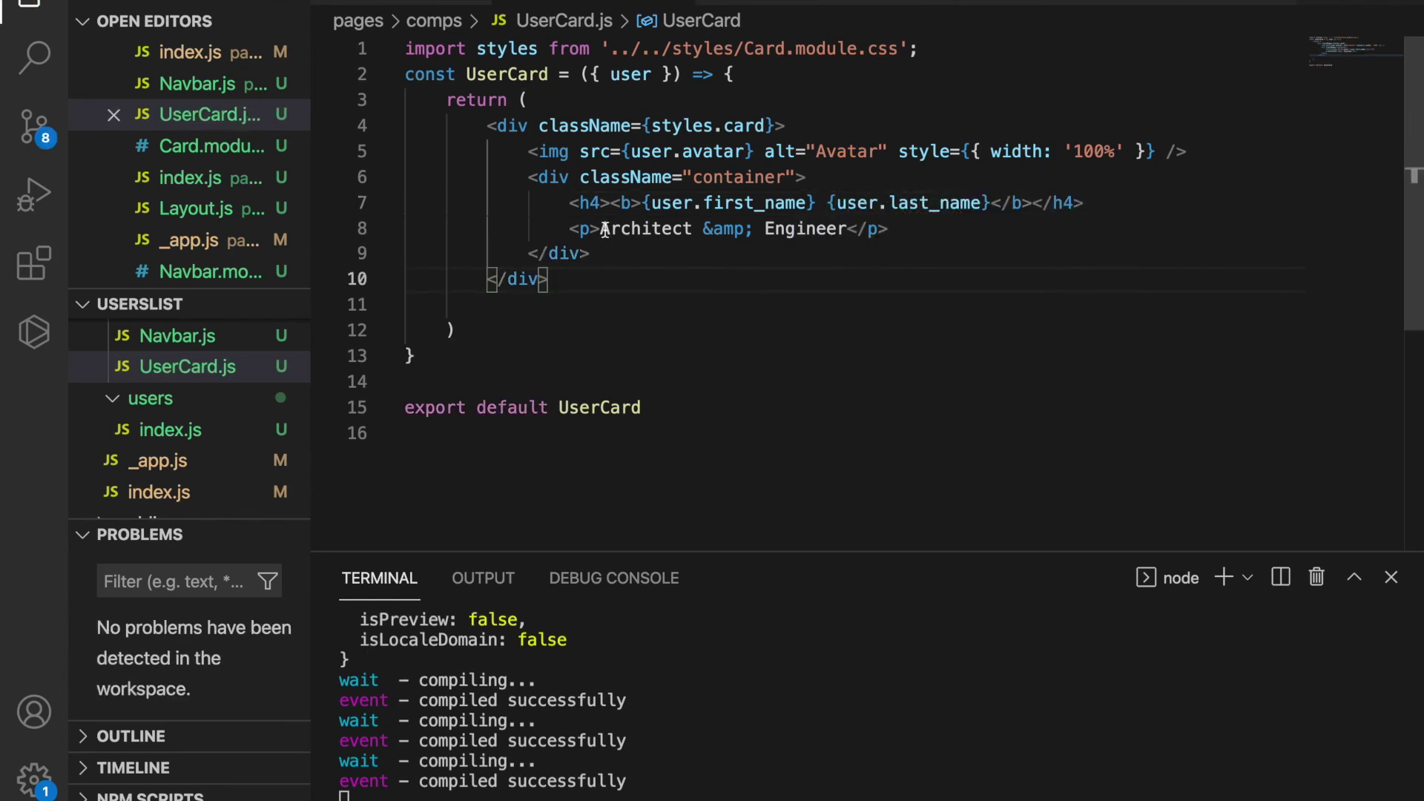
# - Replace 'Architect & Engineer' with {user.email} and save
pyautogui.moveTo(602, 227); pyautogui.dragTo(848, 228)
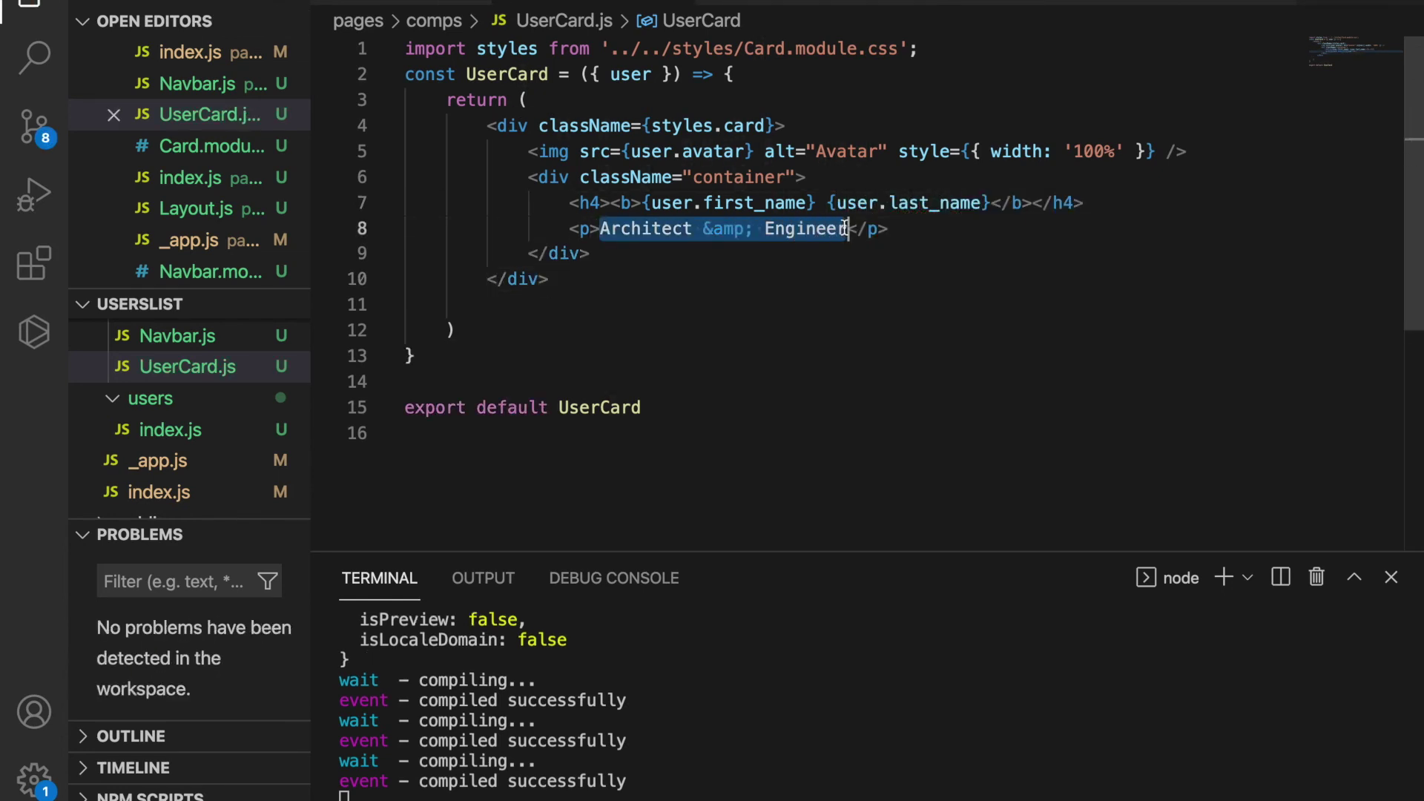
pyautogui.write('{user.ema')
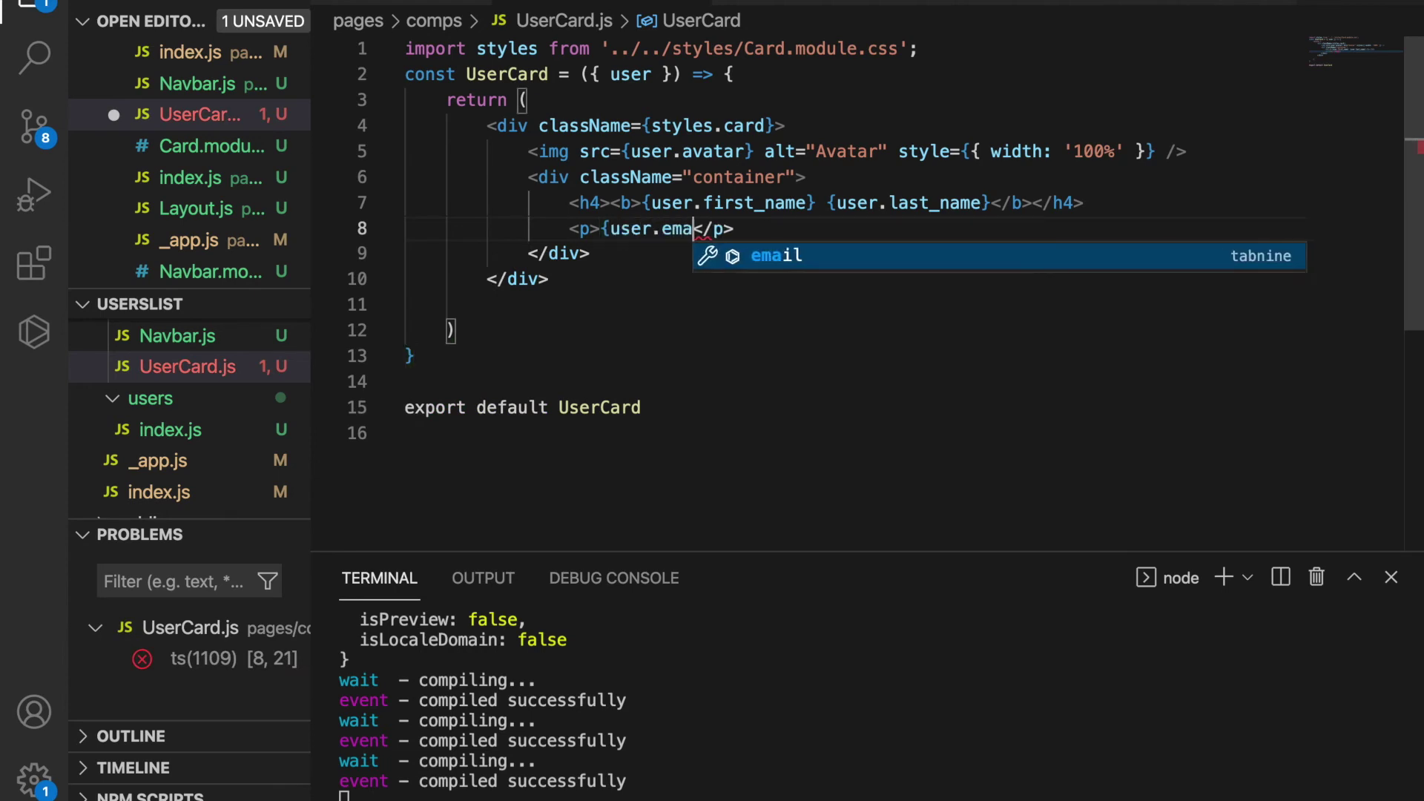
pyautogui.write('il}')
pyautogui.hotkey('ctrl', 's')
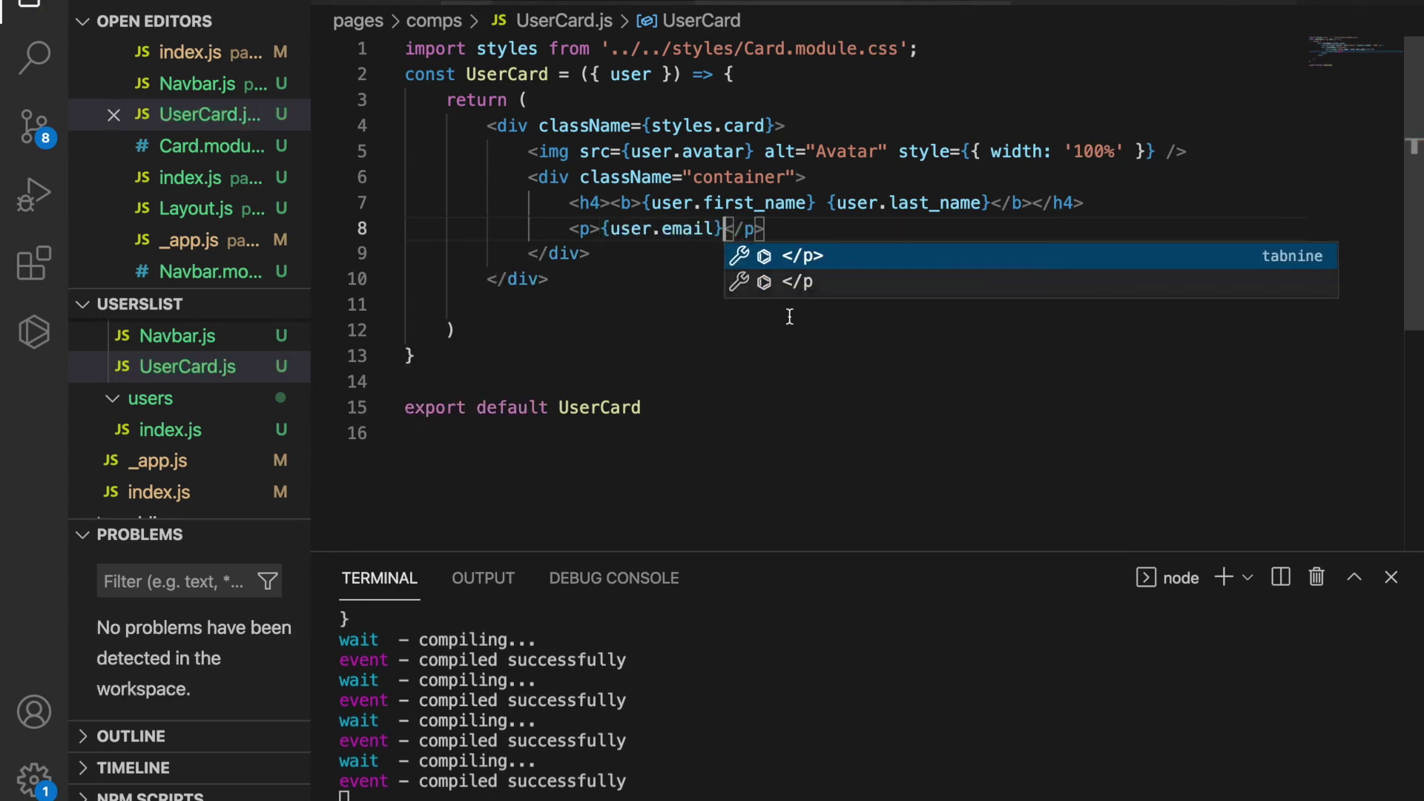
pyautogui.click(782, 368)
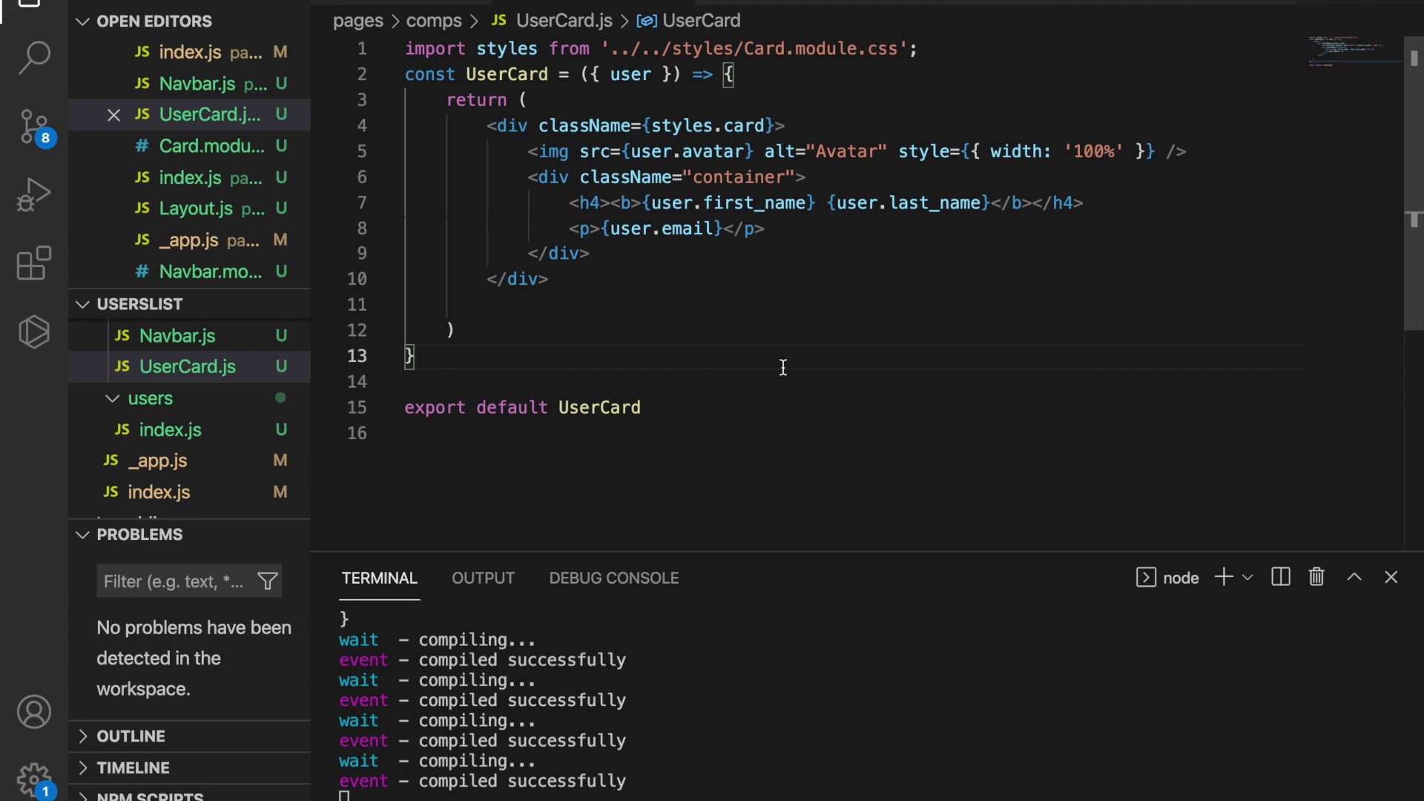
pyautogui.press('super+Tab')
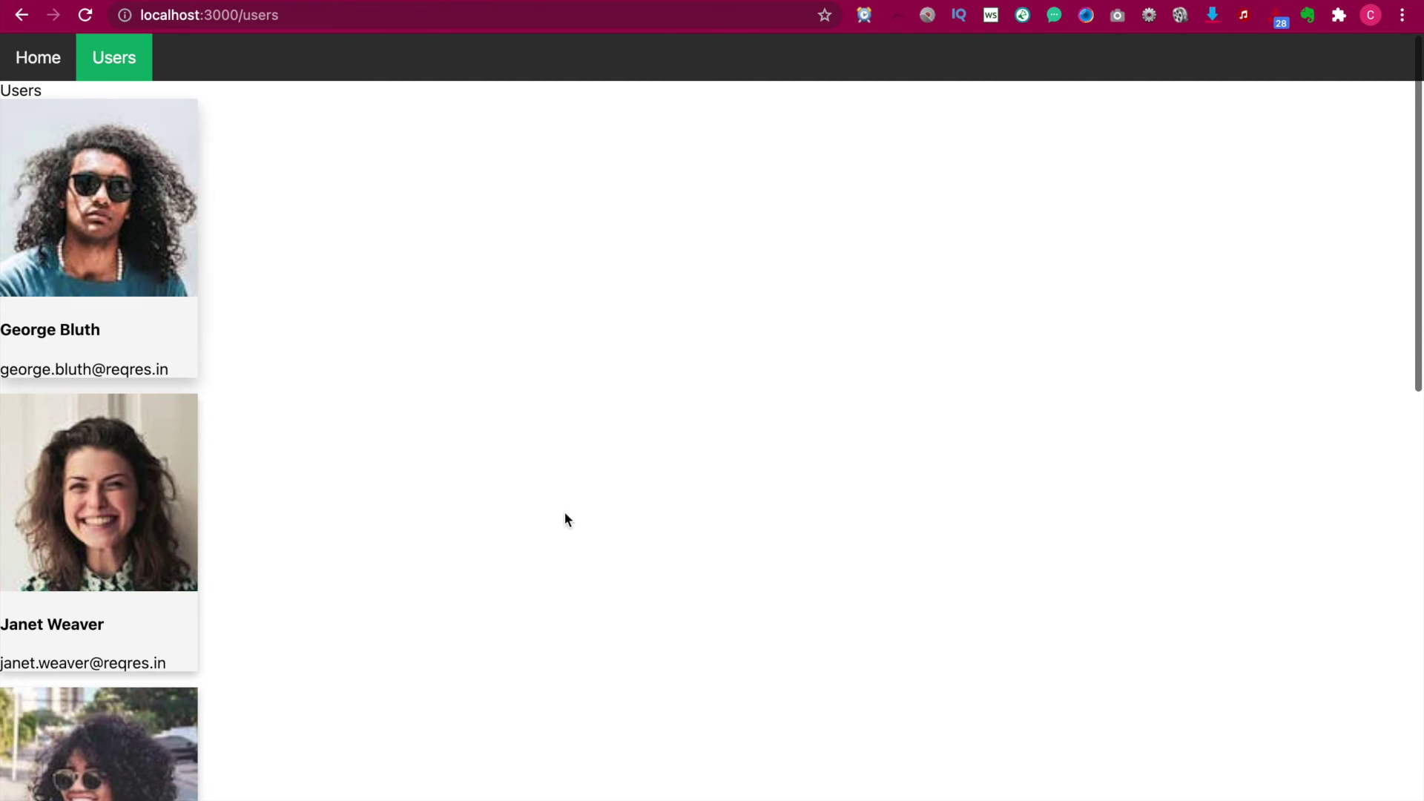
# - Check each card's photo, name and email on localhost:3000/users, then return to VS Code
pyautogui.press('super+Tab')
# - Change the card text block's className="container" to {styles.container} and save
pyautogui.doubleClick(765, 187)
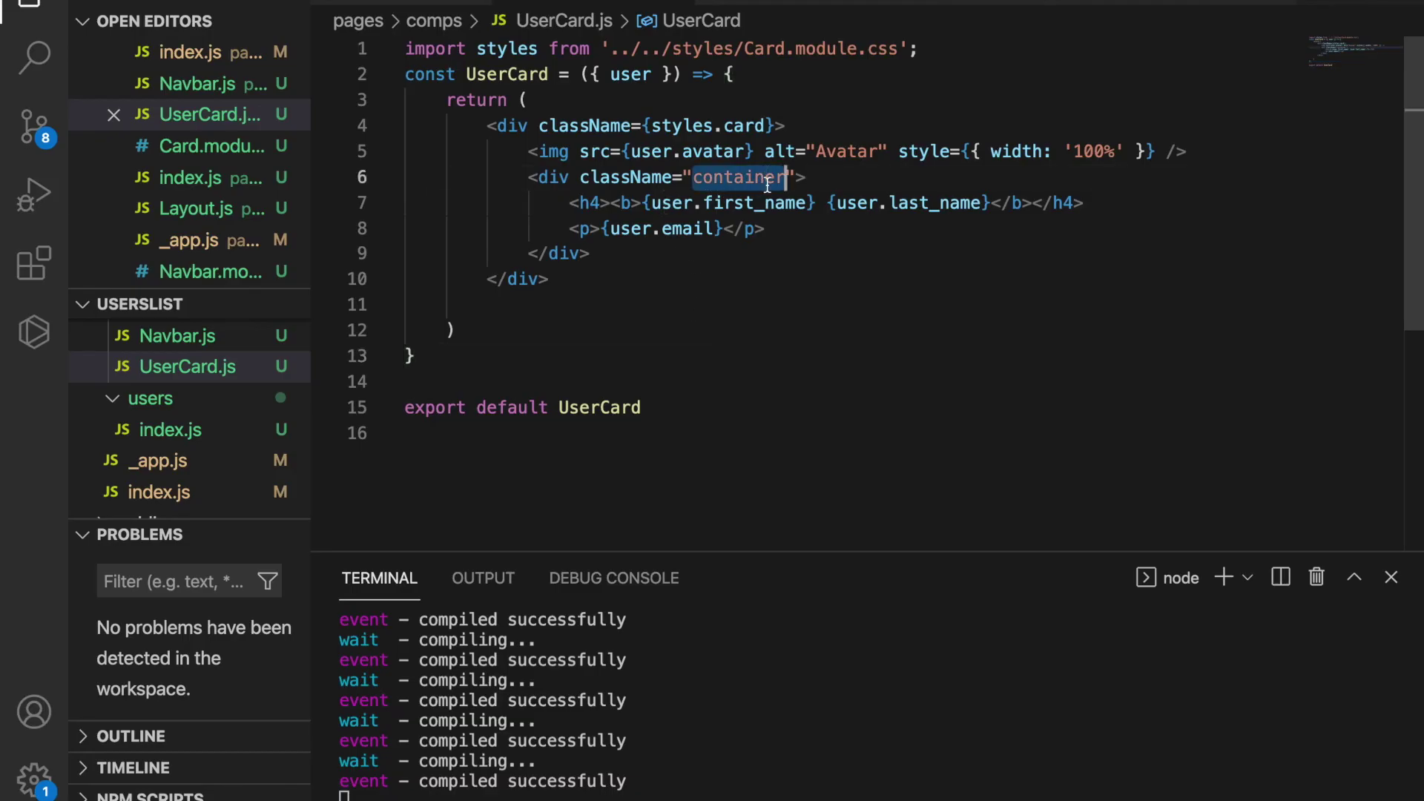
pyautogui.press('BackSpace')
pyautogui.press('BackSpace')
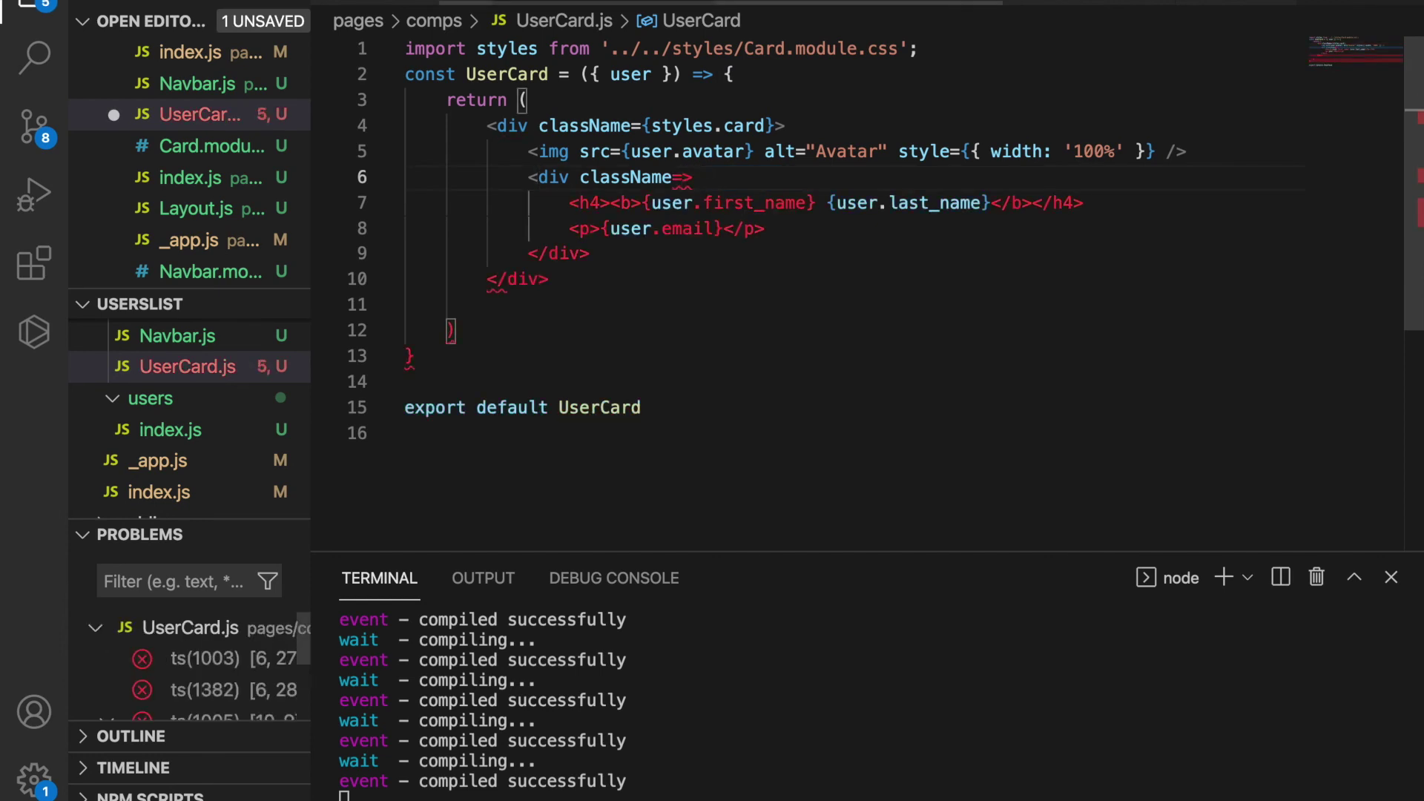
pyautogui.write('{s')
pyautogui.write('tyles.container')
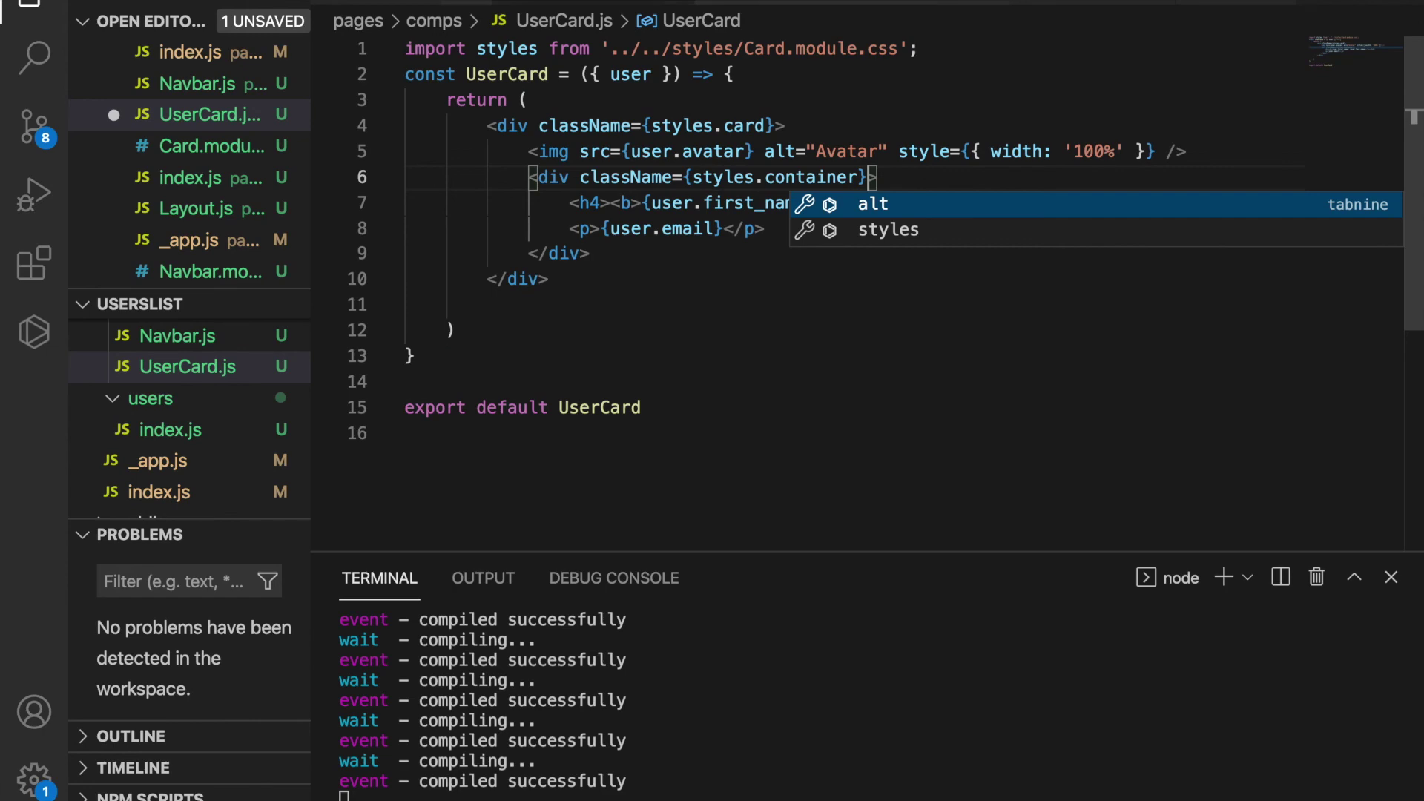
pyautogui.hotkey('ctrl', 's')
# - Check Card.module.css and the shaded whitesmoke cards in Chrome, then open users/index.js
pyautogui.hotkey('ctrl', 'Tab')
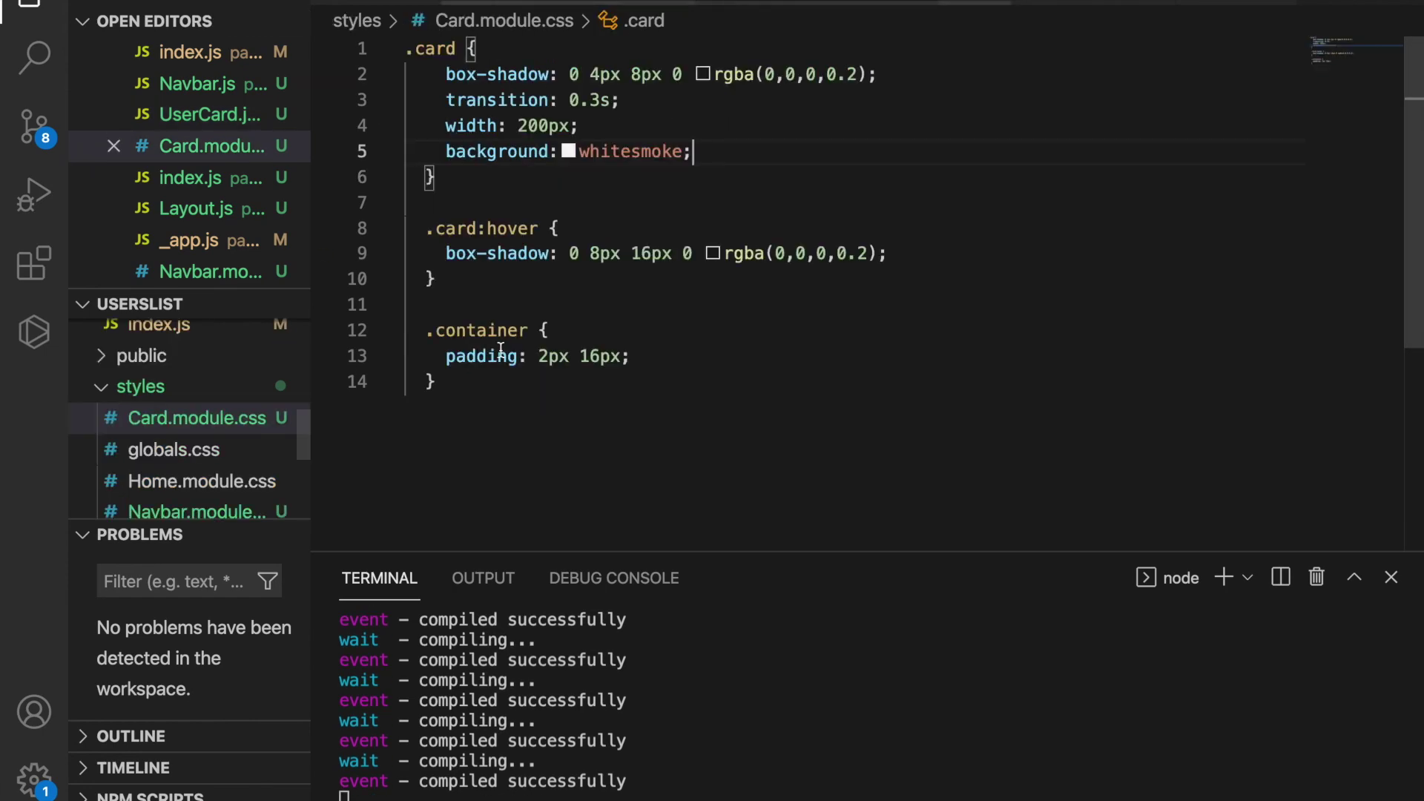
pyautogui.hotkey('ctrl', 'Left')
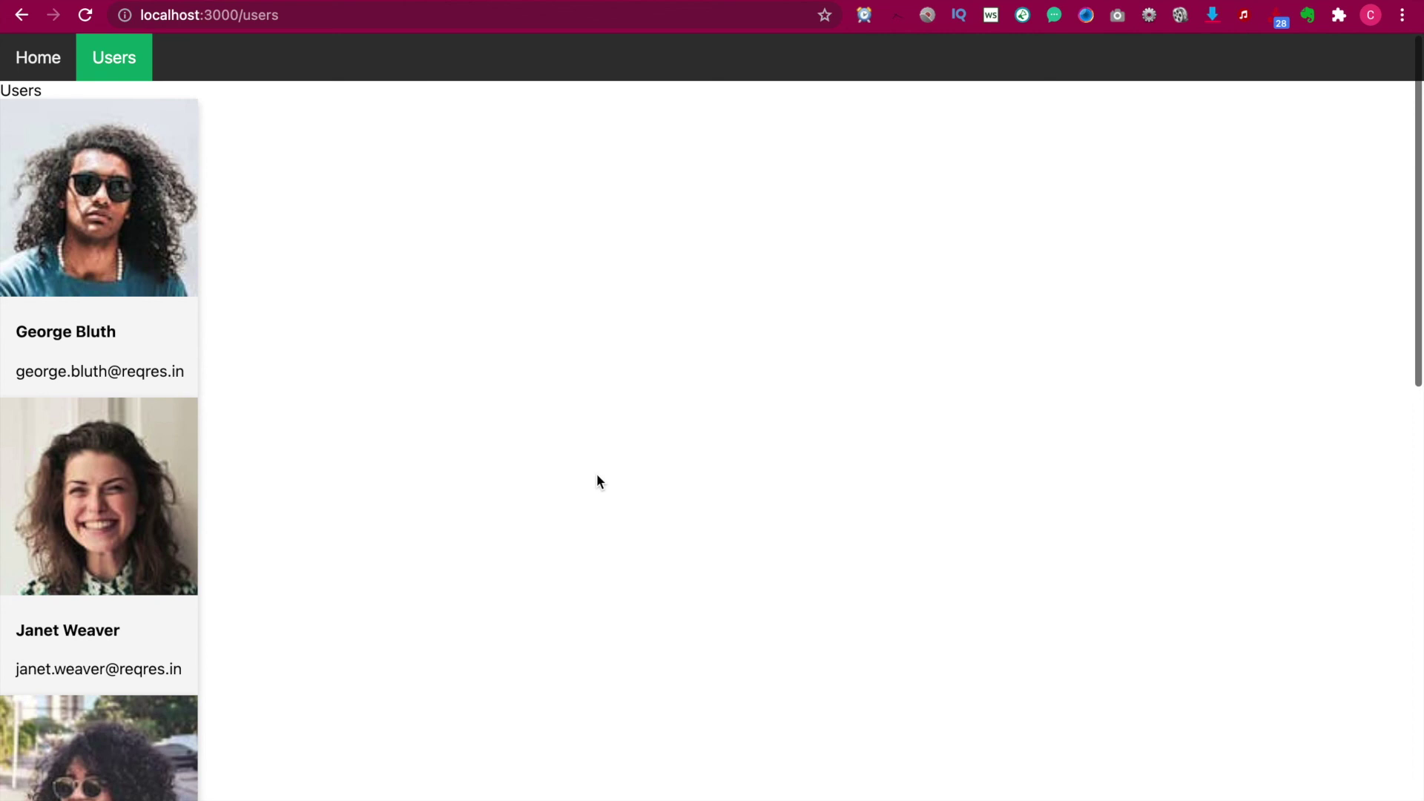
pyautogui.hotkey('ctrl', 'Right')
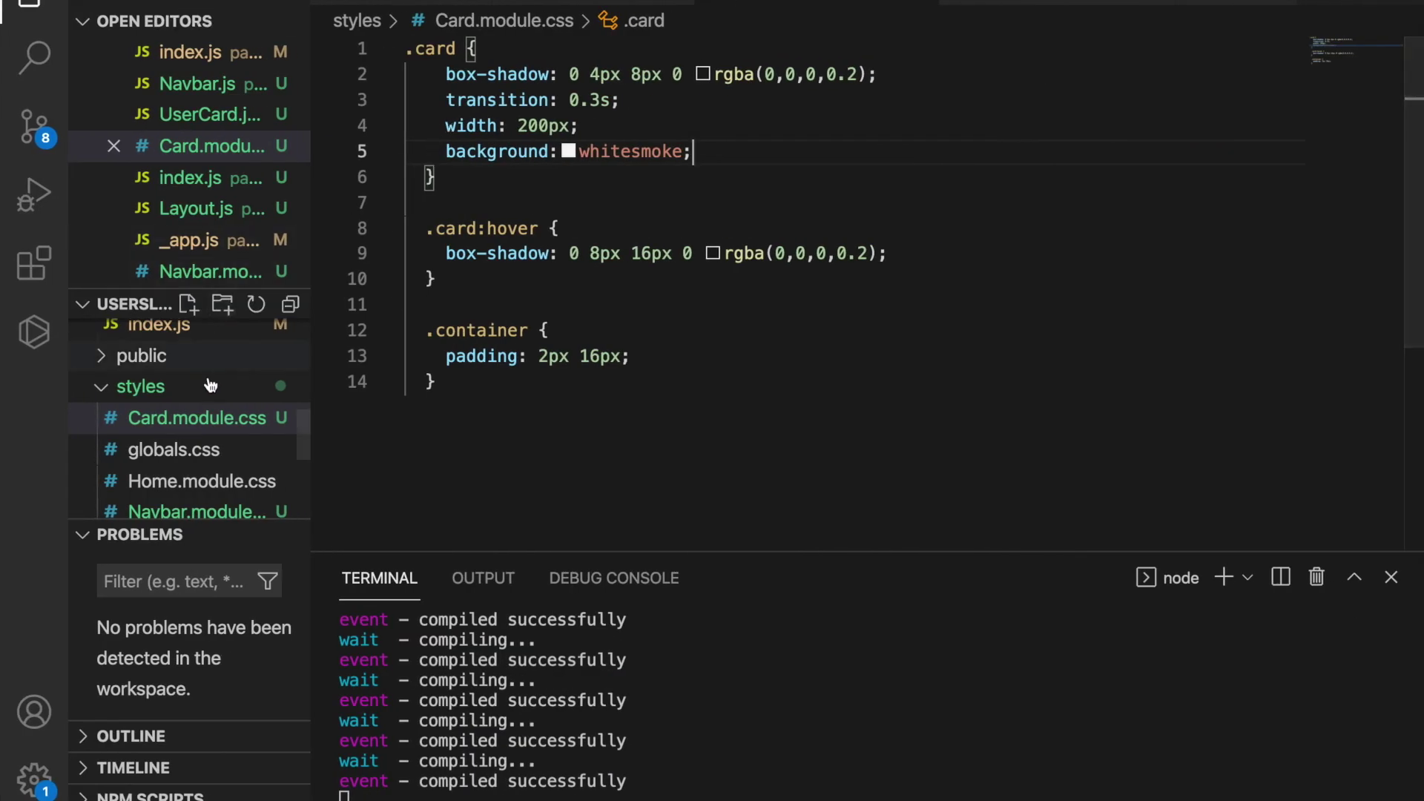
pyautogui.scroll(2, 248, 374)
pyautogui.click(229, 345)
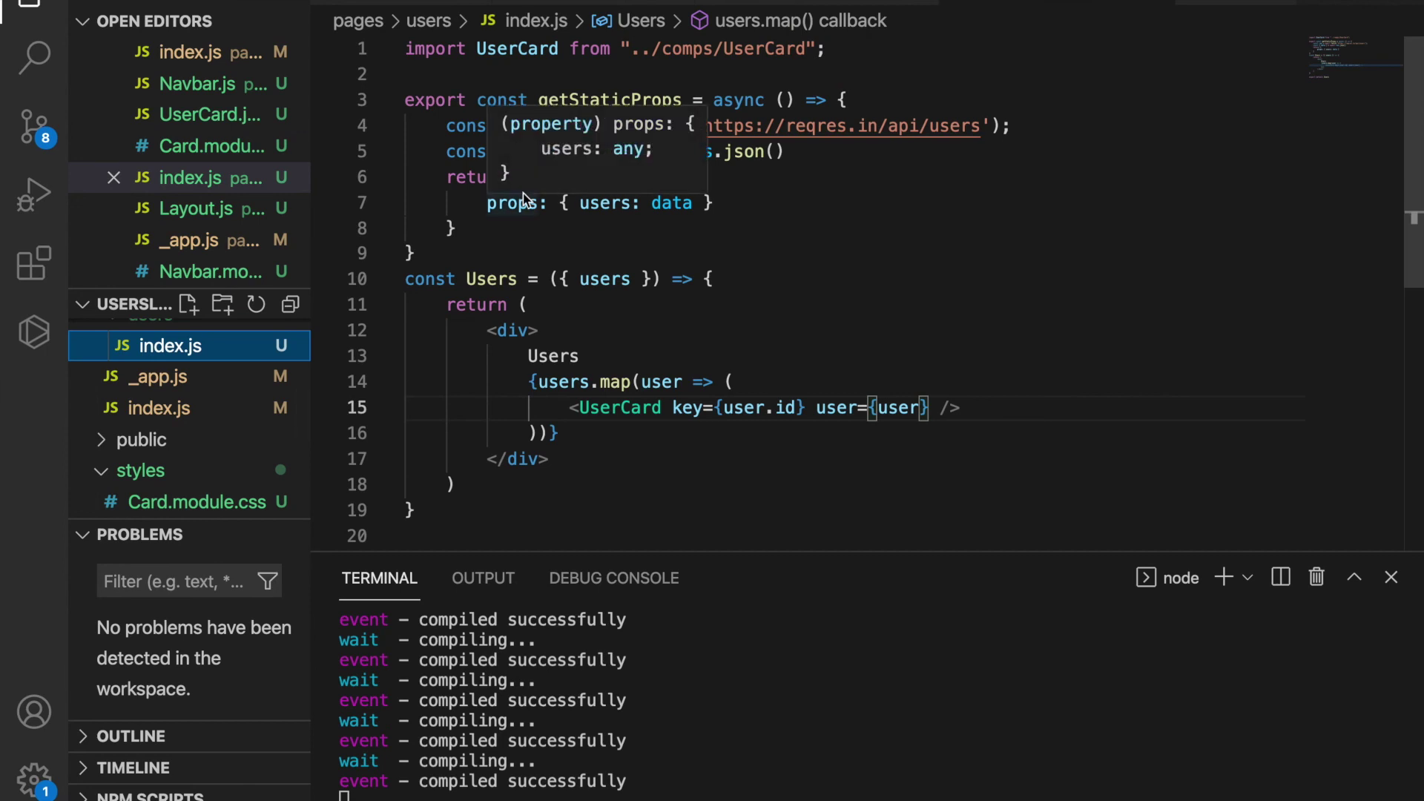
# - Delete the 'Users' text on line 13 of users/index.js, save, and view the page in Chrome
pyautogui.click(499, 279)
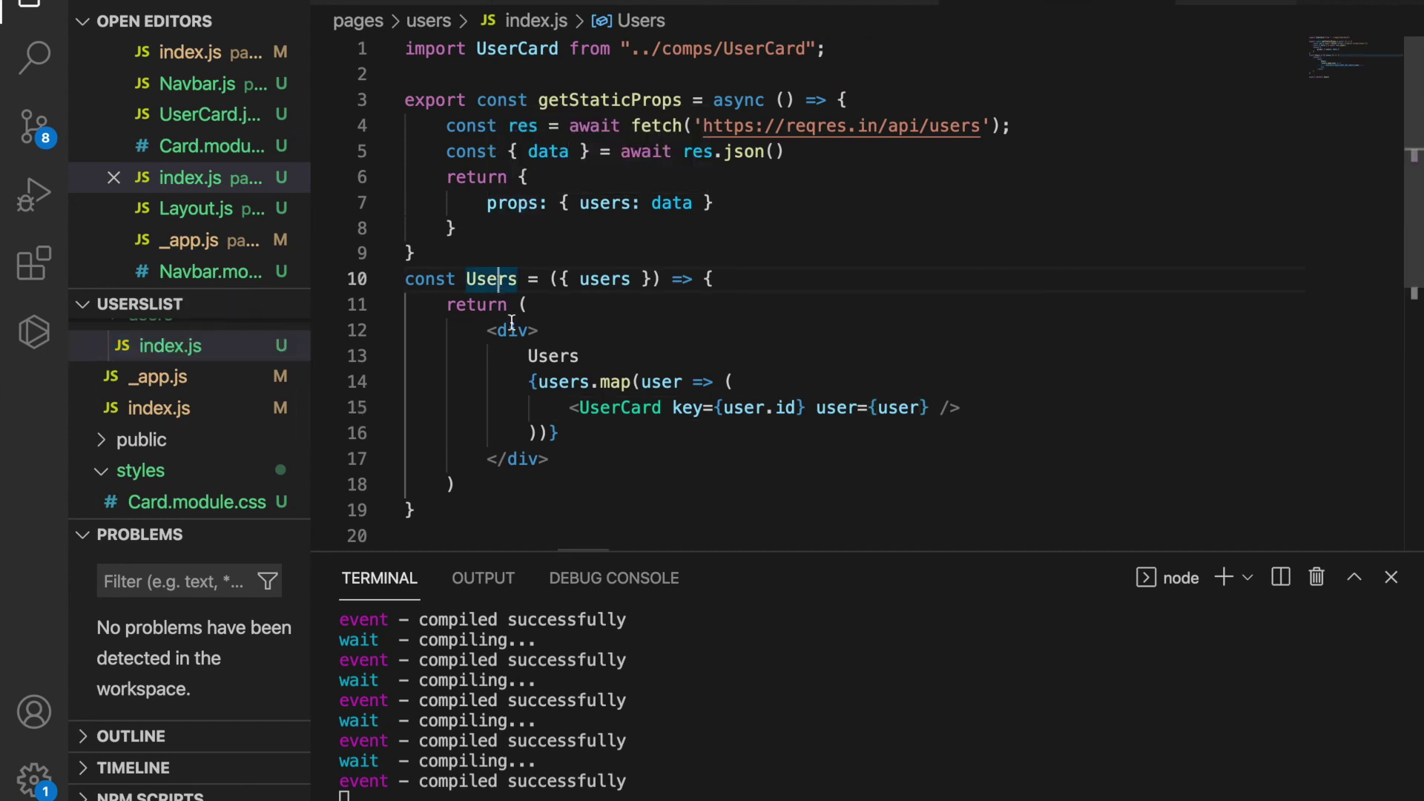
pyautogui.moveTo(519, 356); pyautogui.dragTo(611, 357)
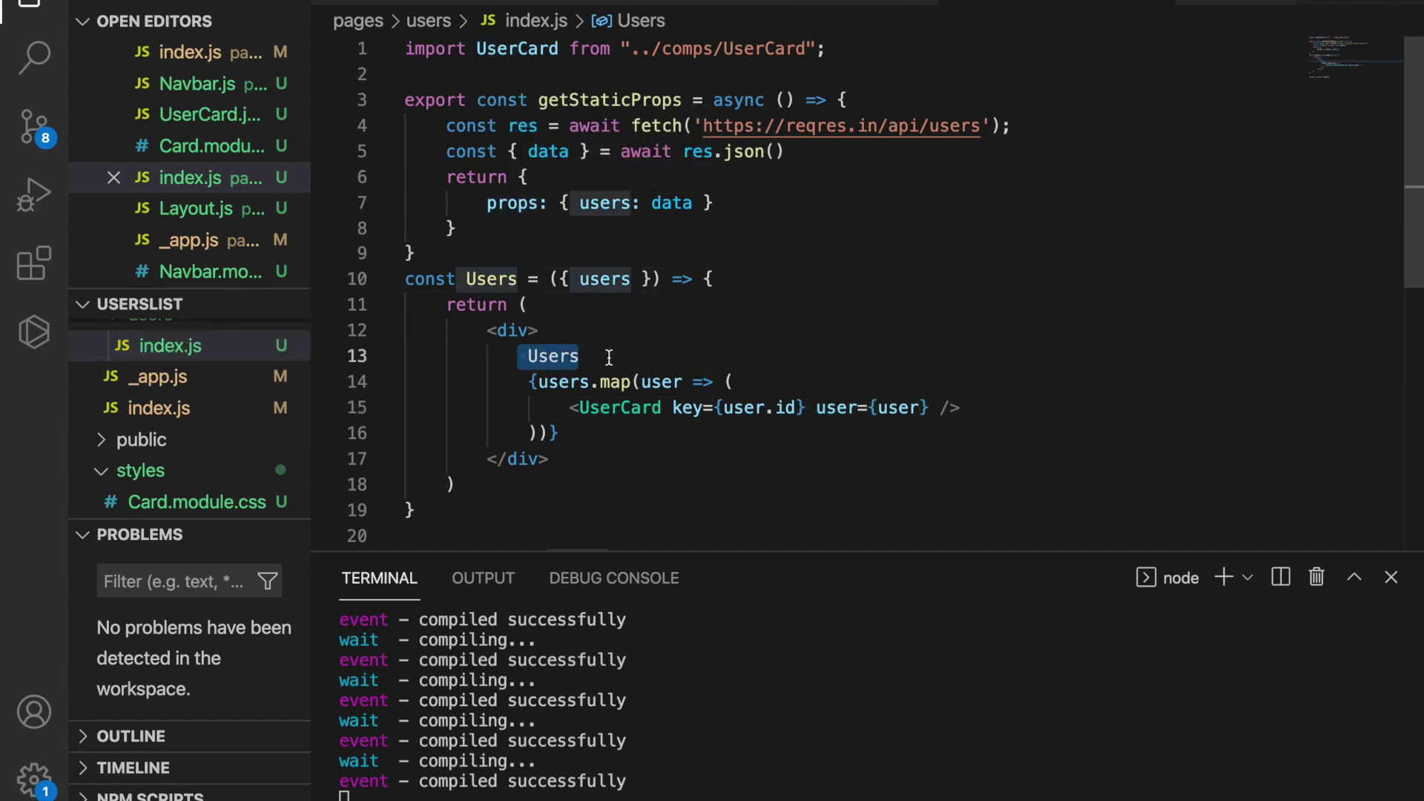
pyautogui.press('BackSpace')
pyautogui.hotkey('ctrl', 's')
pyautogui.hotkey('alt', 'Tab')
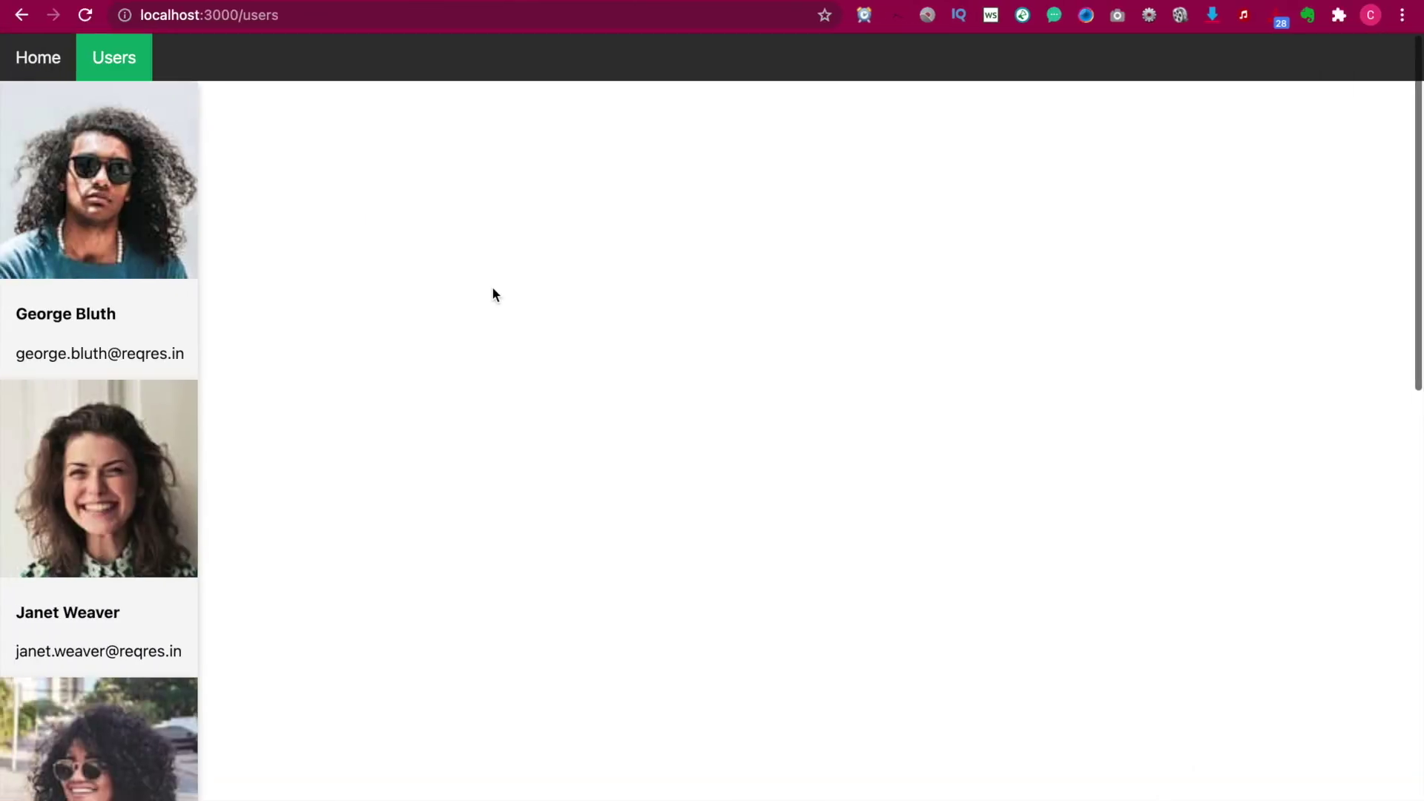
pyautogui.scroll(-2, 209, 546)
pyautogui.scroll(-5, 209, 546)
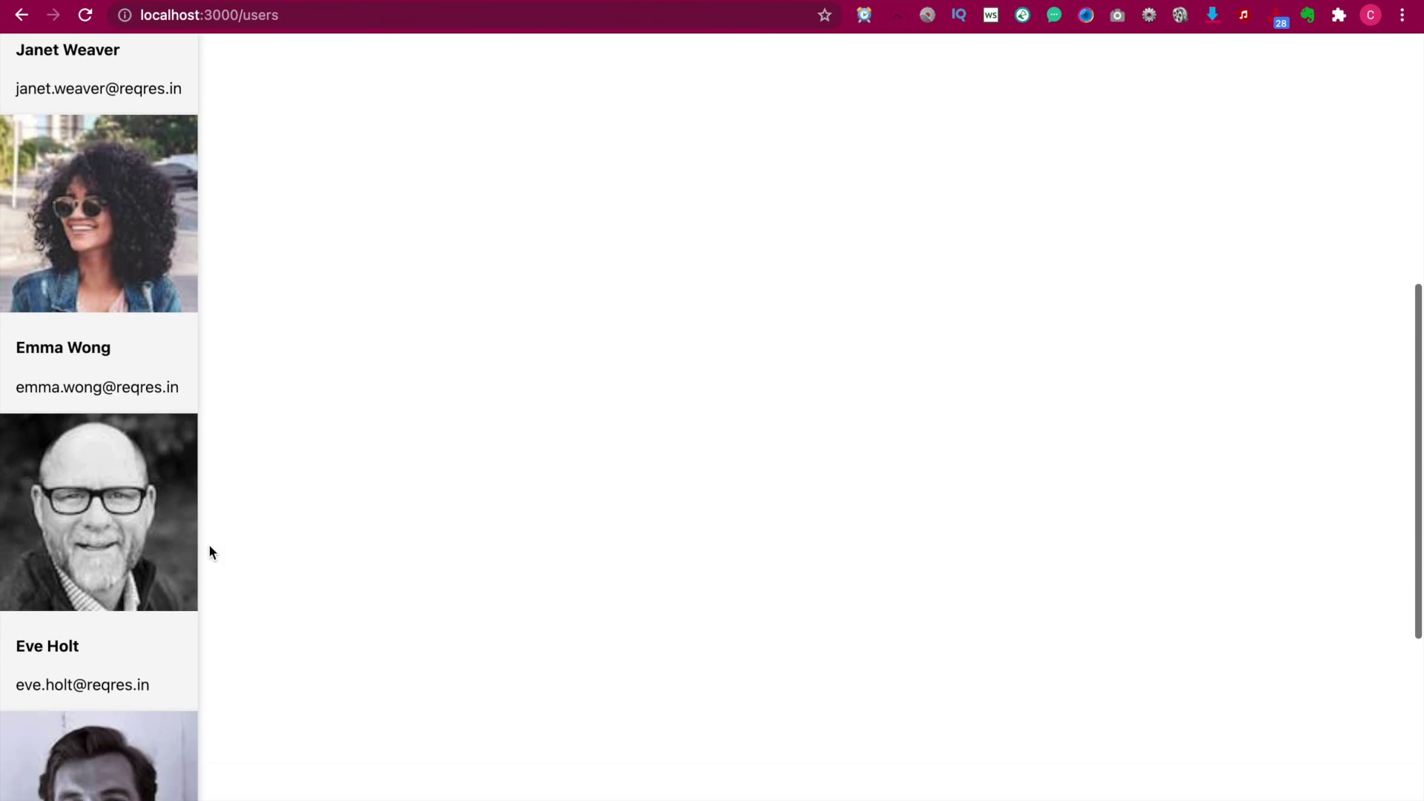